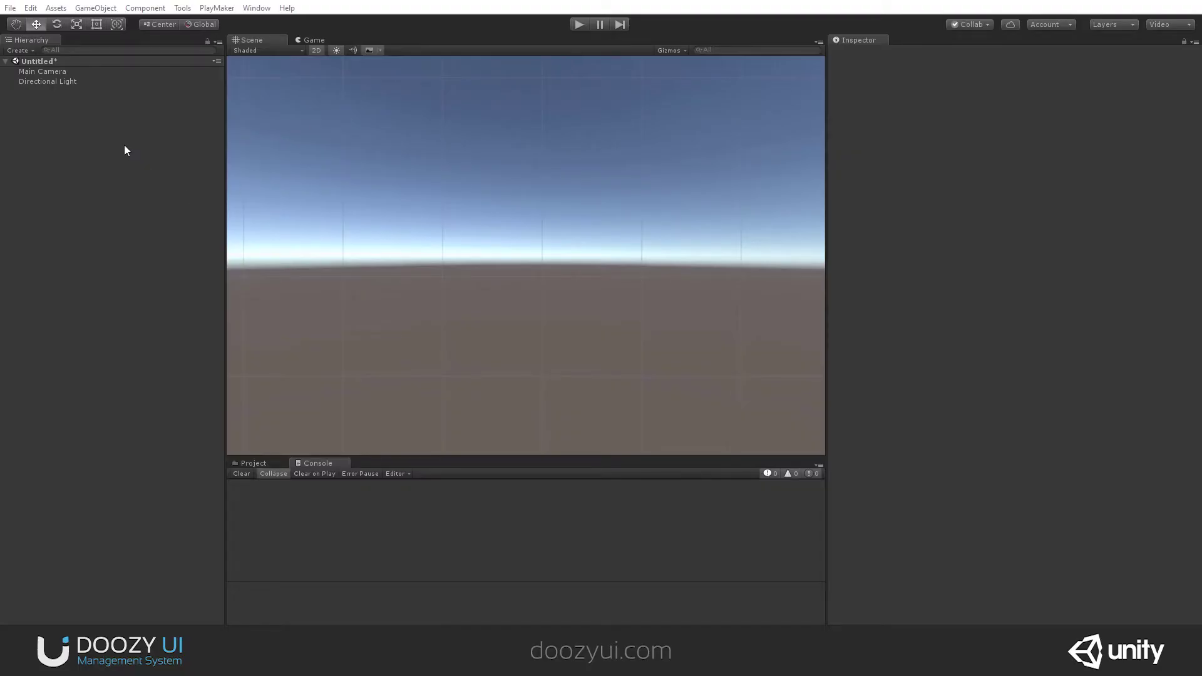
- Create a Doozy UIImage under a new MasterCanvas and convert its UI Image component to a standard Image
{"action": "right_click", "coordinate": [96, 139]}
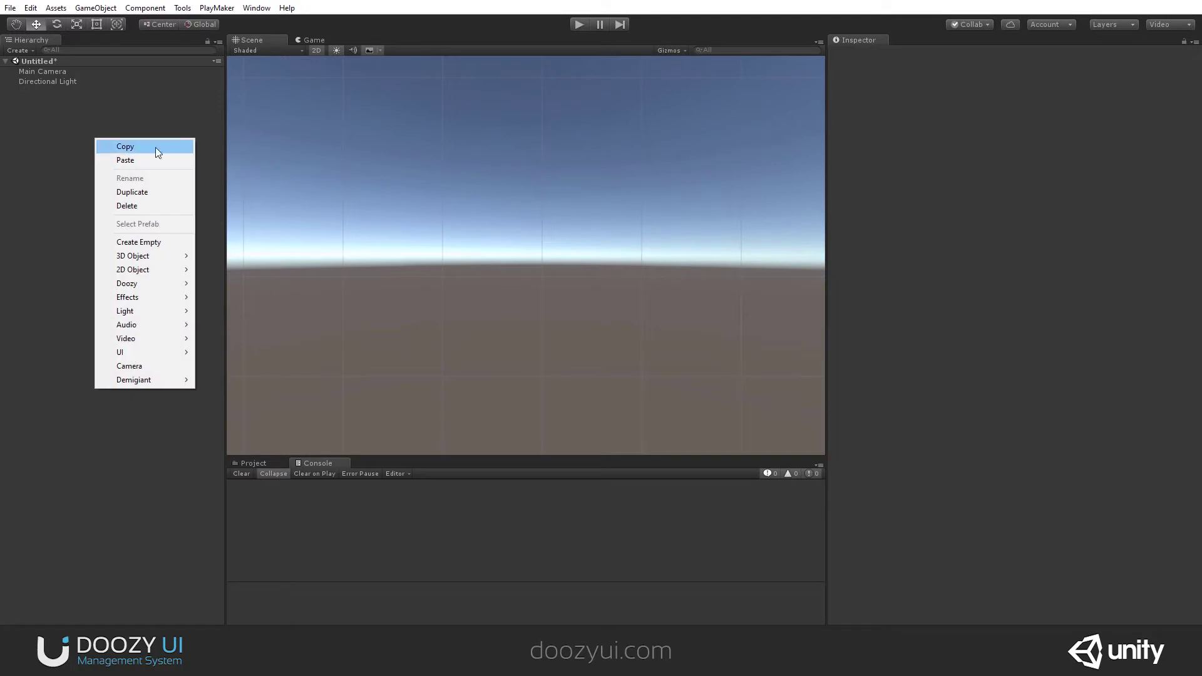
{"action": "mouse_move", "coordinate": [164, 283]}
{"action": "mouse_move", "coordinate": [220, 289]}
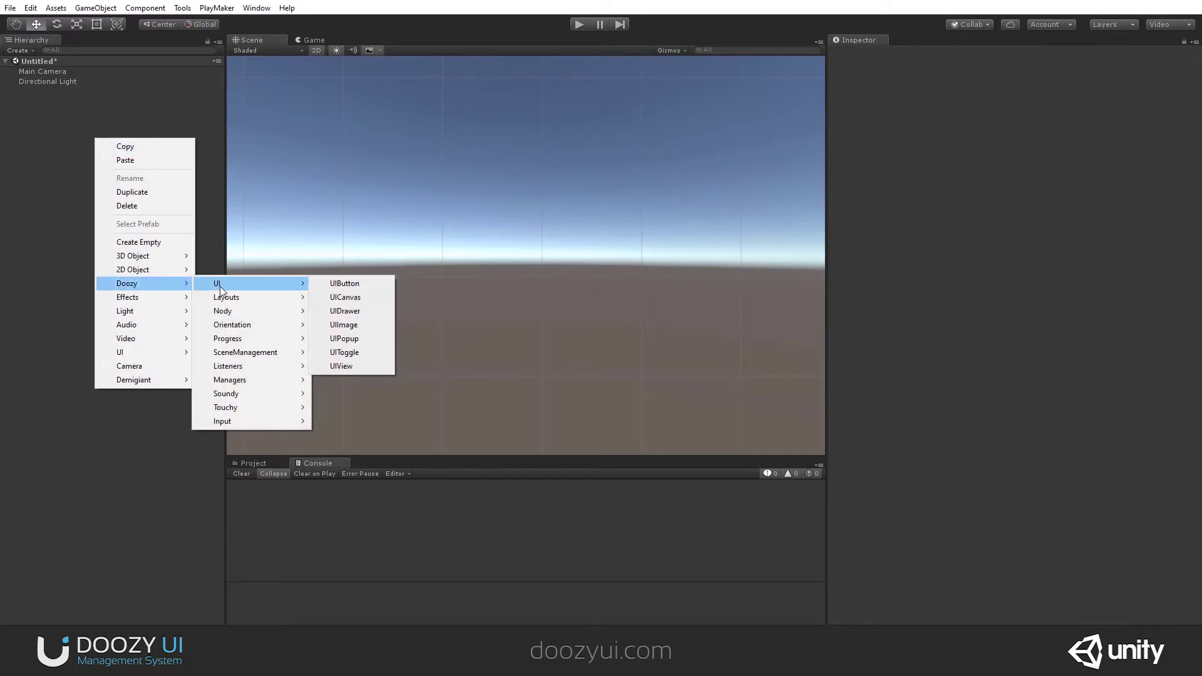
{"action": "left_click", "coordinate": [360, 325]}
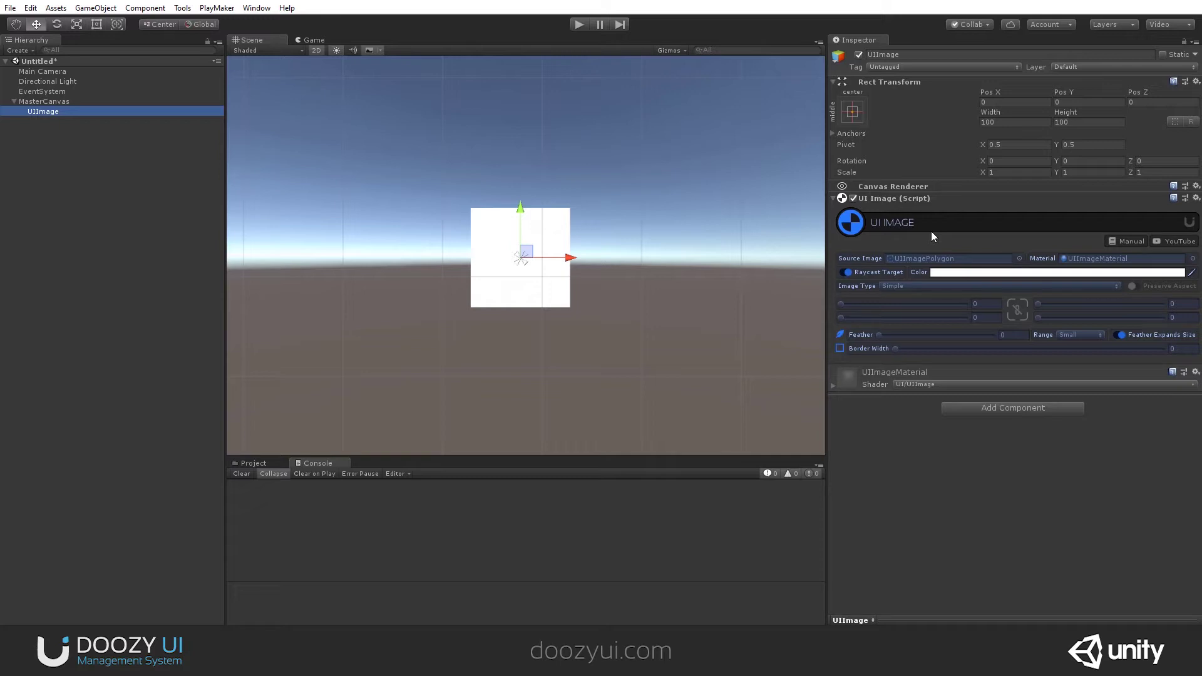
{"action": "right_click", "coordinate": [954, 196]}
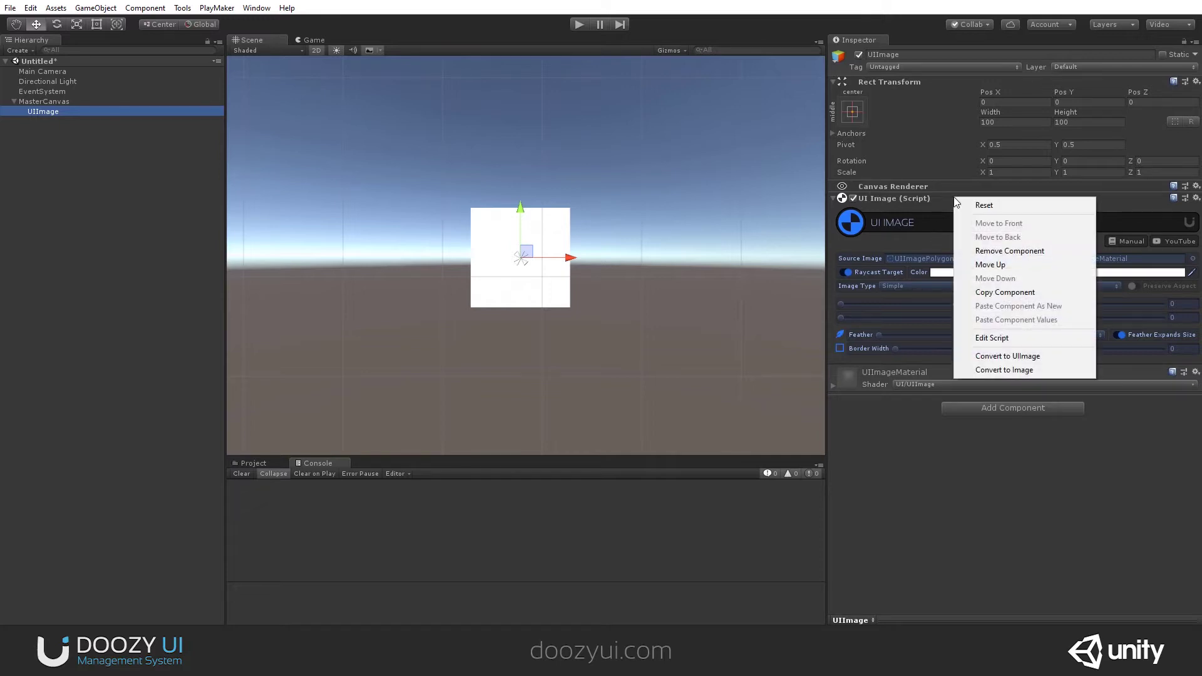
{"action": "left_click", "coordinate": [1000, 369]}
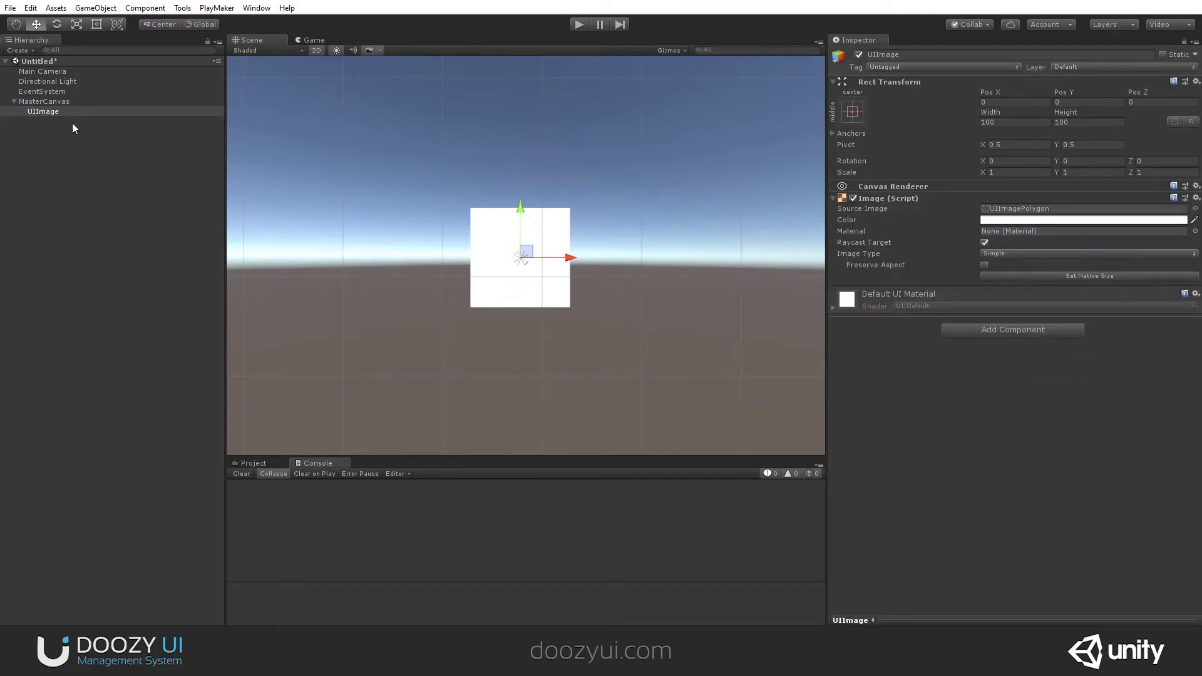
- Delete UIImage, add a standard UI Image under MasterCanvas, and convert it to a Doozy UIImage
{"action": "right_click", "coordinate": [52, 117]}
{"action": "left_click", "coordinate": [97, 179]}
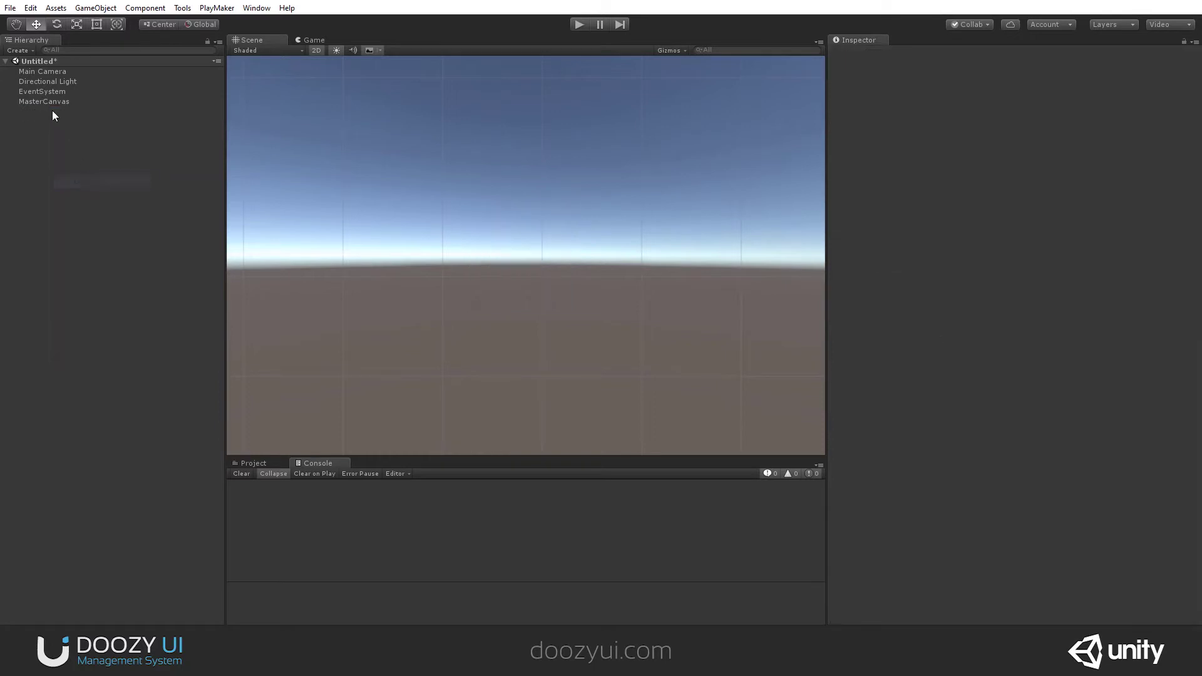
{"action": "right_click", "coordinate": [51, 103]}
{"action": "mouse_move", "coordinate": [94, 318]}
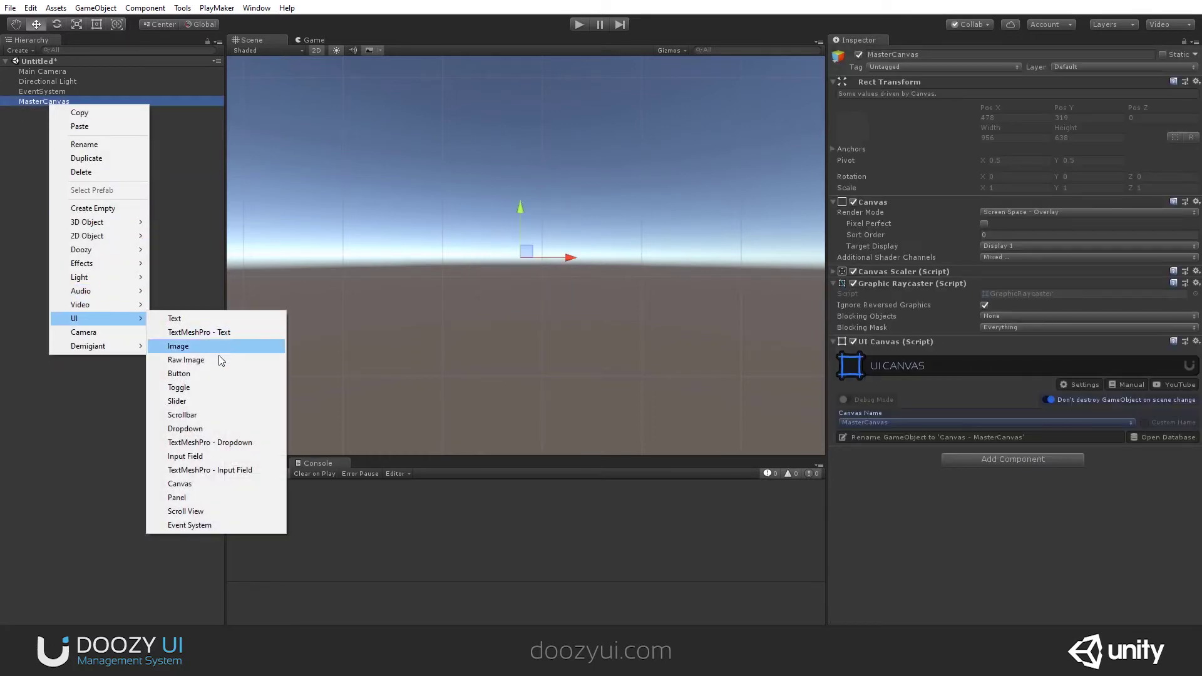
{"action": "left_click", "coordinate": [219, 350]}
{"action": "right_click", "coordinate": [934, 197]}
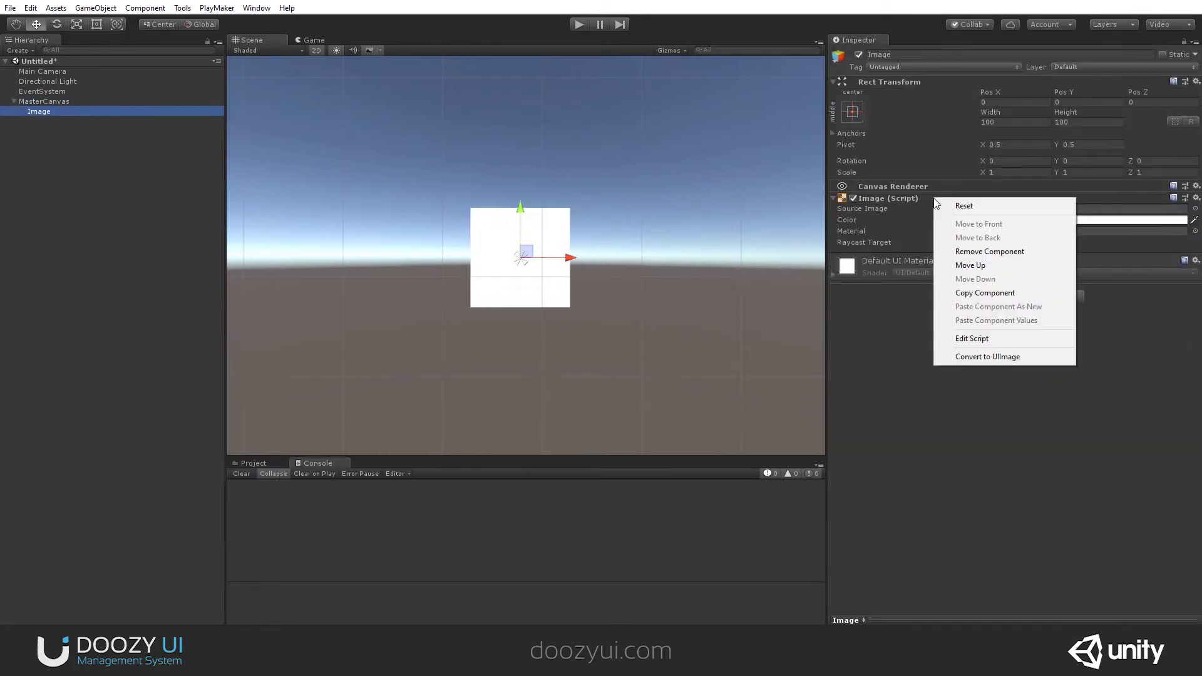
{"action": "left_click", "coordinate": [1003, 357]}
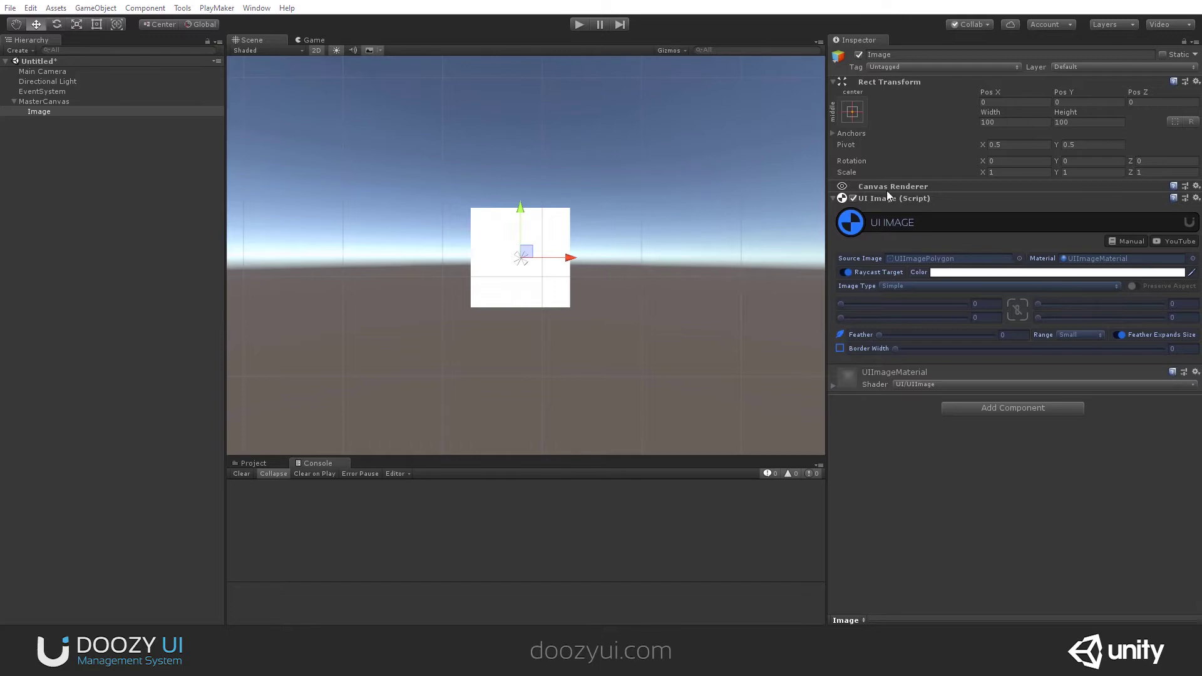
{"action": "left_click", "coordinate": [1020, 258]}
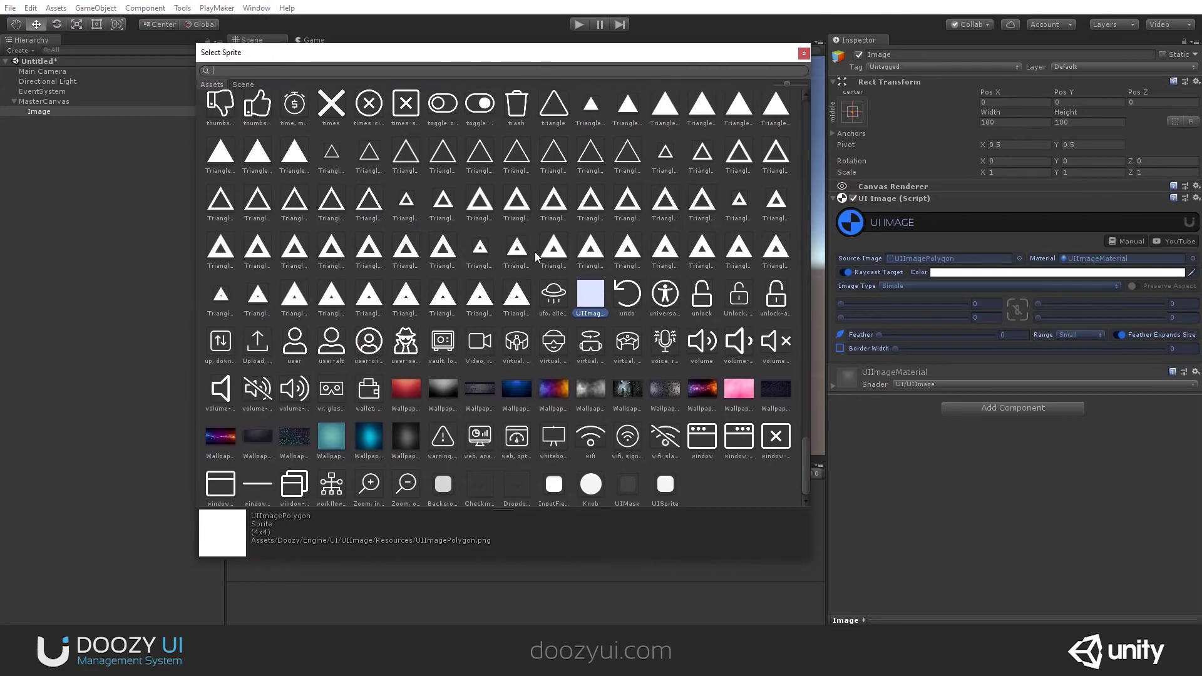
{"action": "left_click", "coordinate": [406, 391]}
{"action": "left_click", "coordinate": [804, 53]}
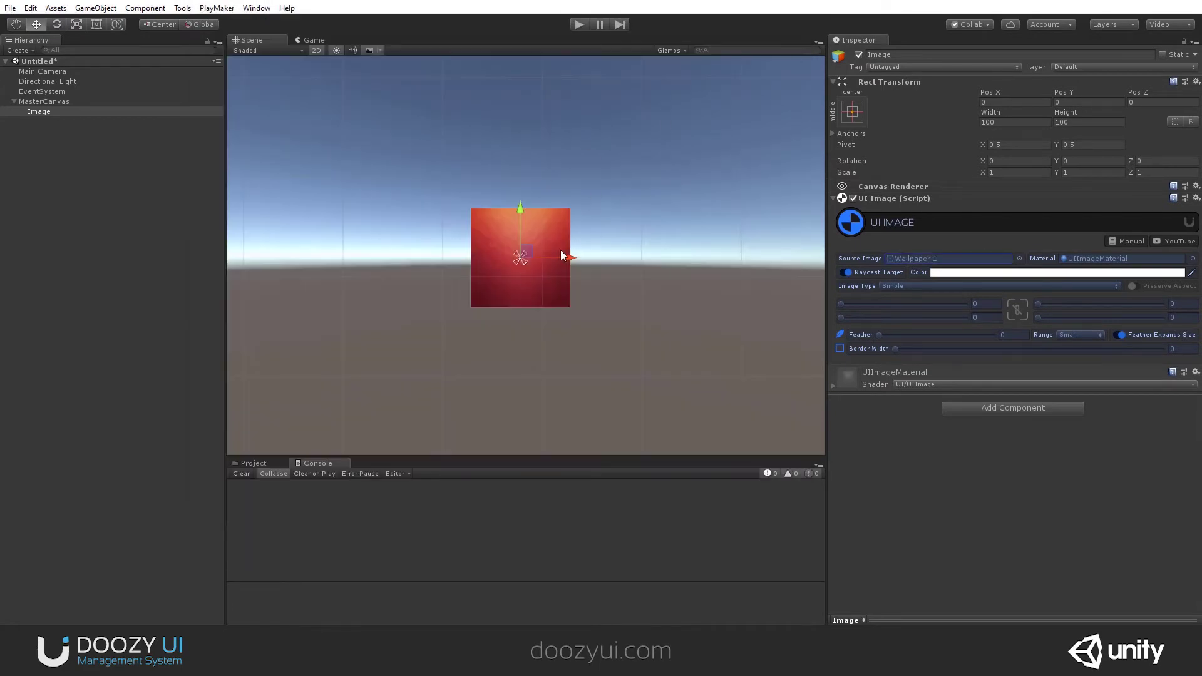
{"action": "scroll", "coordinate": [510, 254], "scroll_direction": "up", "scroll_amount": 2}
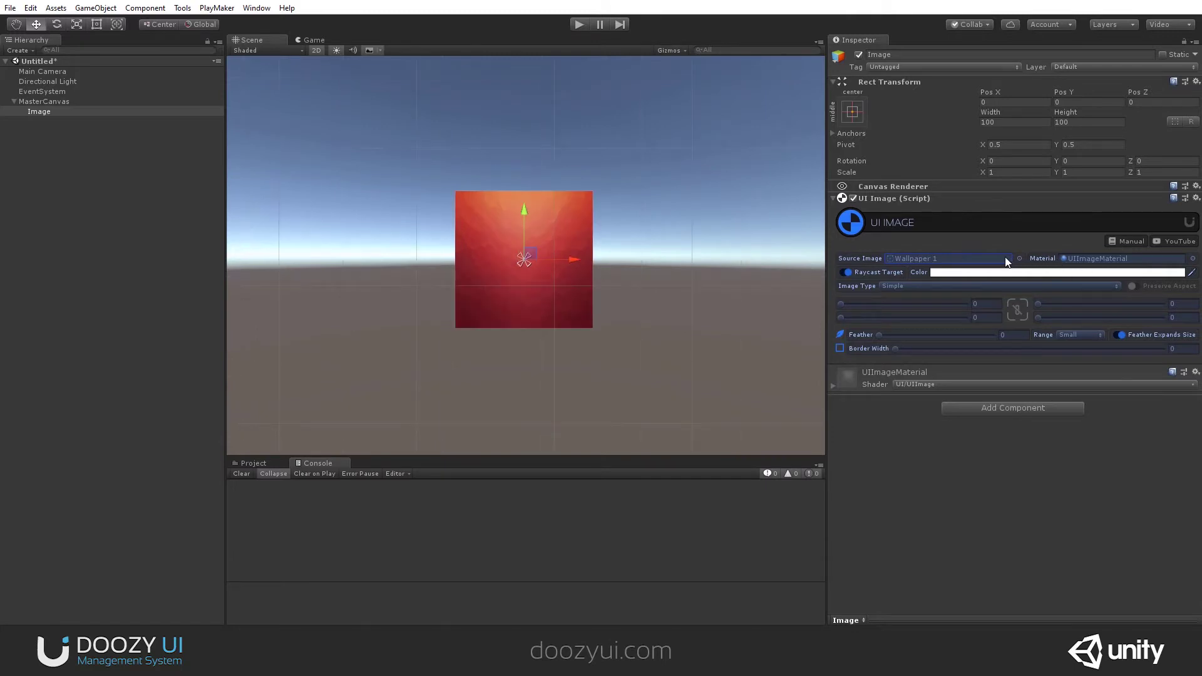
{"action": "key", "text": "Delete"}
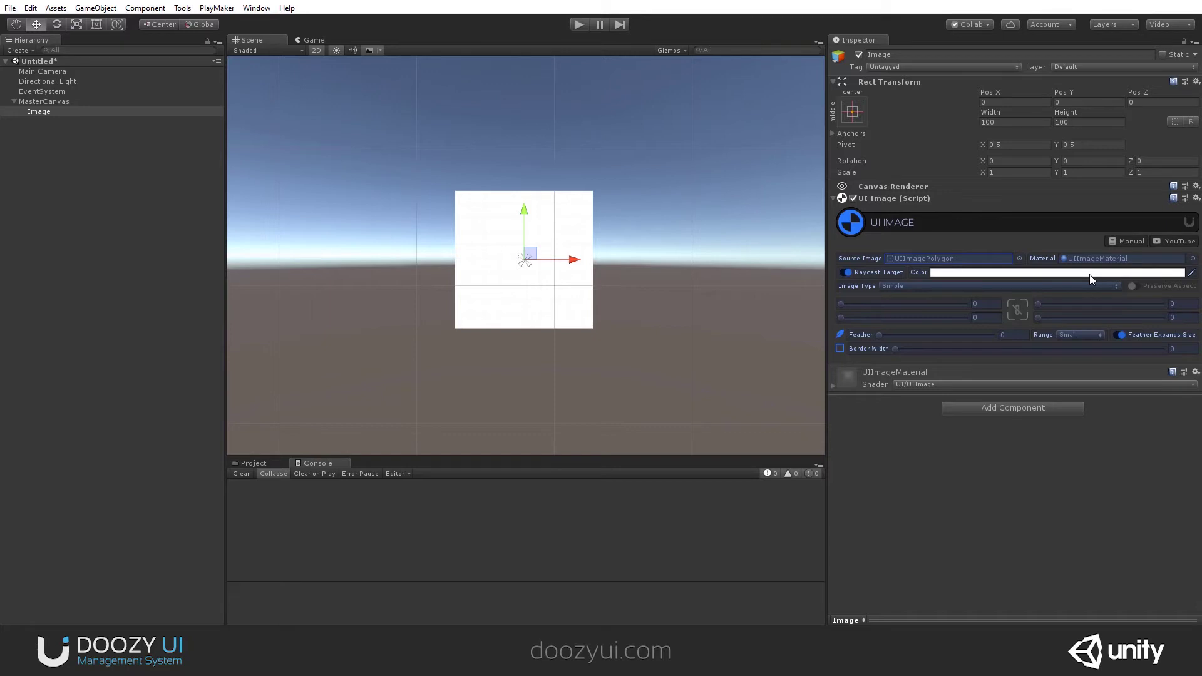
{"action": "left_click", "coordinate": [848, 273]}
{"action": "left_click", "coordinate": [848, 273]}
{"action": "right_click", "coordinate": [942, 199]}
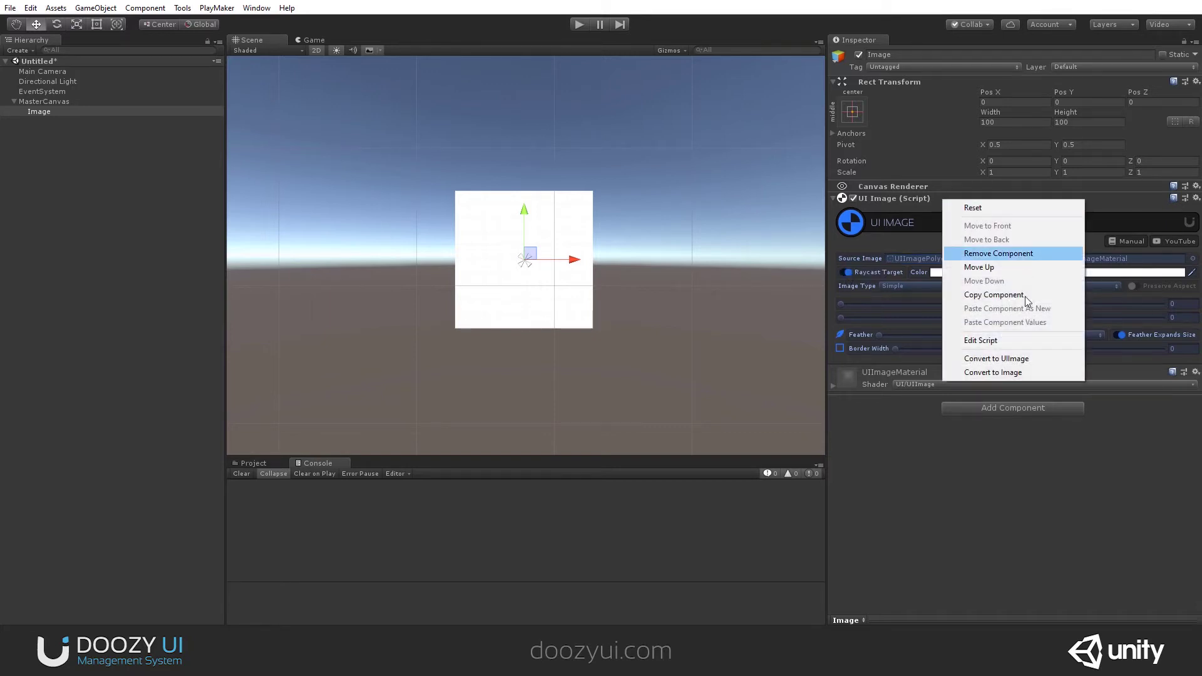
{"action": "left_click", "coordinate": [1015, 372]}
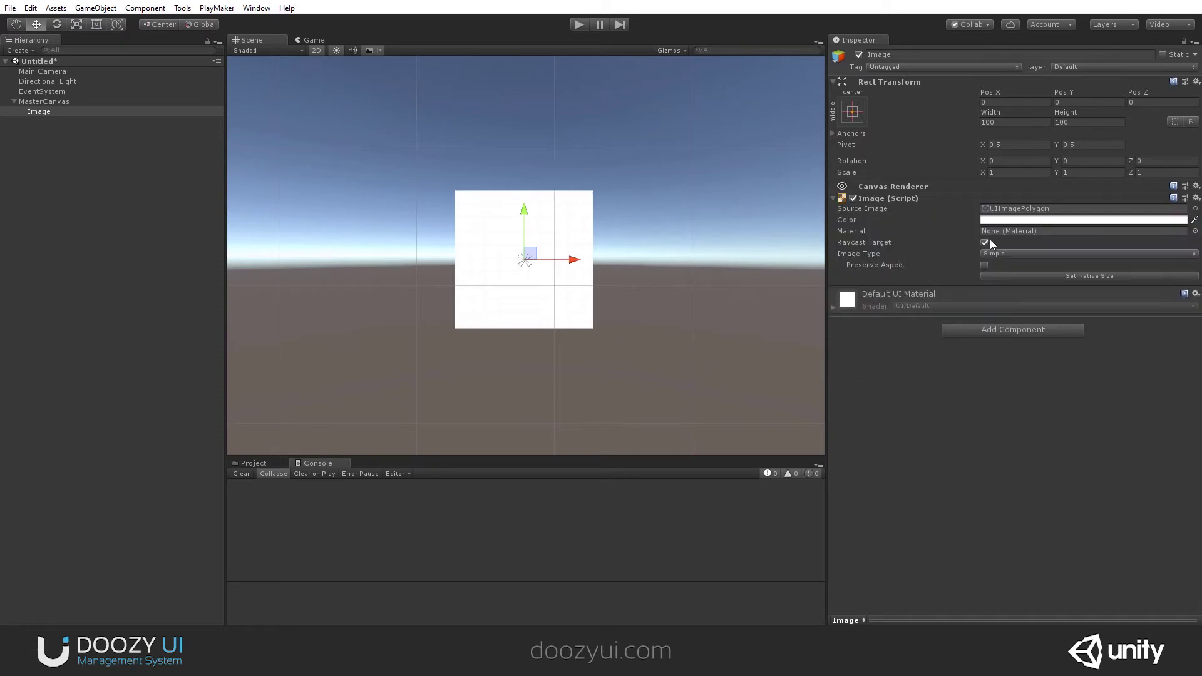
{"action": "key", "text": "ctrl+z"}
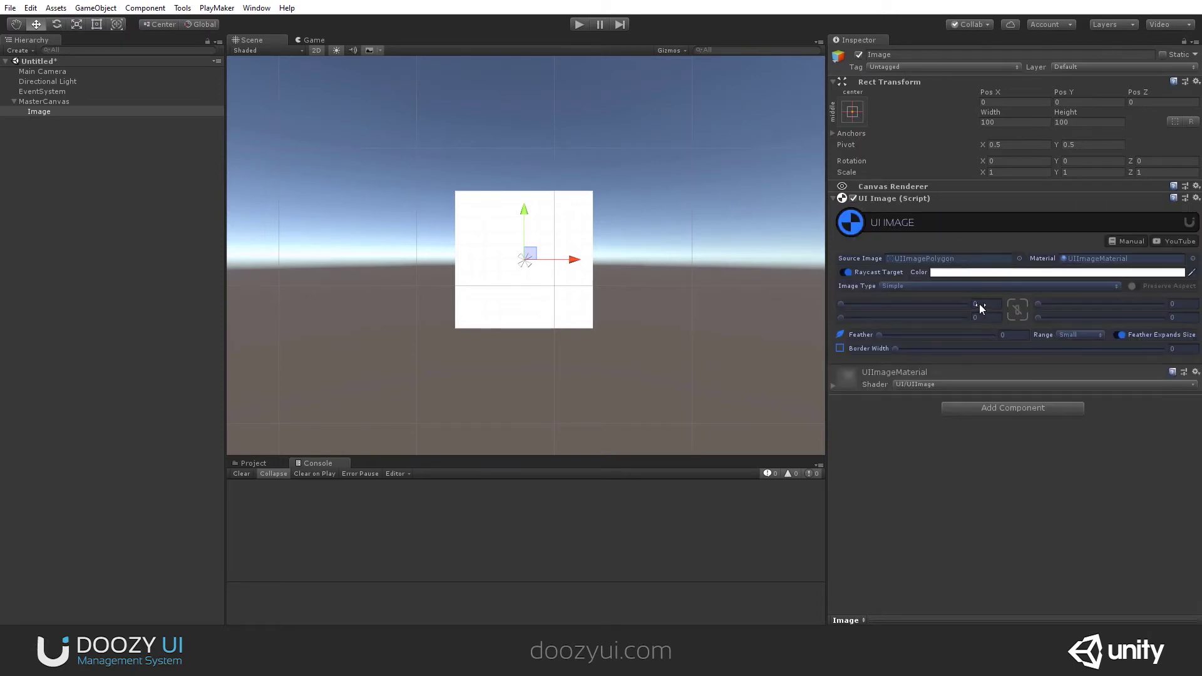
- Tint the image a warm orange-yellow with the colour picker
{"action": "left_click", "coordinate": [949, 272]}
{"action": "left_click", "coordinate": [842, 308]}
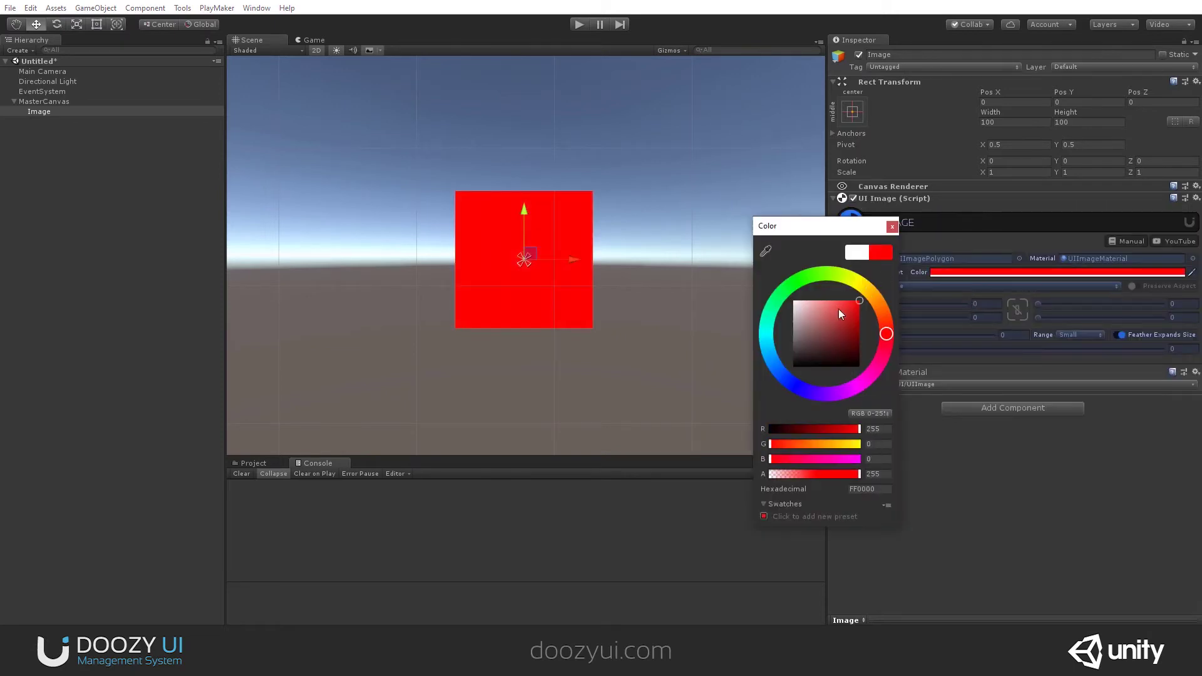
{"action": "left_click", "coordinate": [784, 288]}
{"action": "left_click_drag", "start_coordinate": [783, 292], "coordinate": [871, 291]}
{"action": "left_click", "coordinate": [853, 305]}
{"action": "left_click", "coordinate": [840, 299]}
{"action": "left_click", "coordinate": [872, 291]}
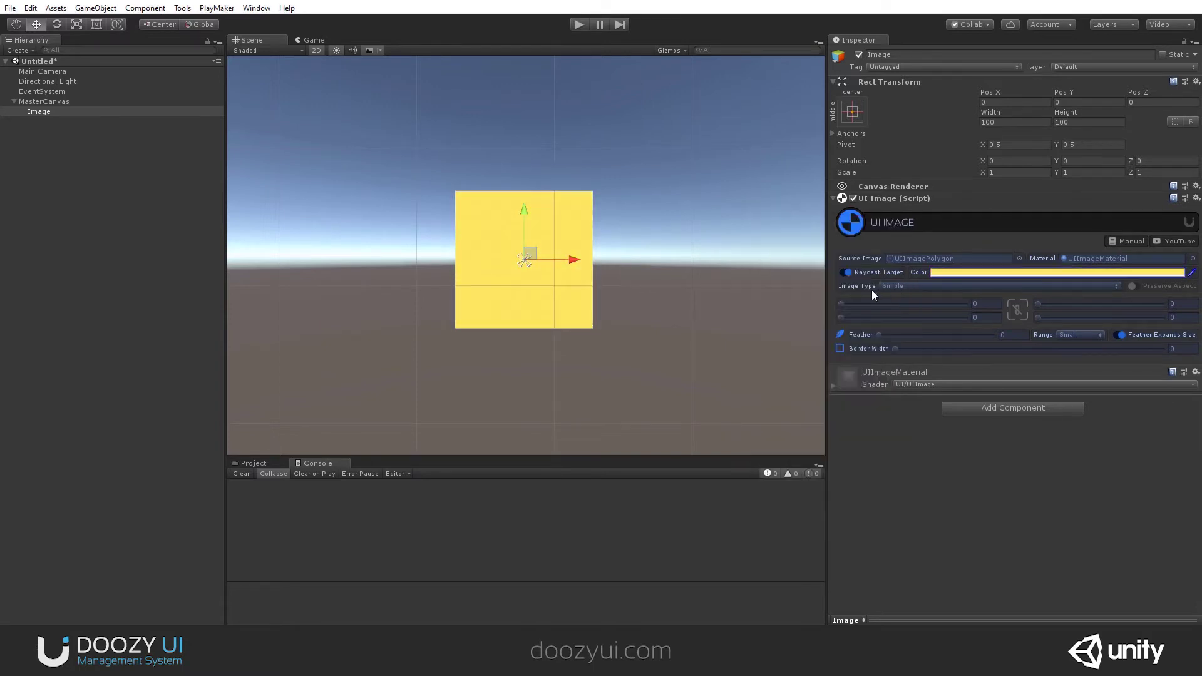
- Try Filled type with Horizontal fill at about 0.989, then return Image Type to Simple
{"action": "left_click", "coordinate": [884, 286]}
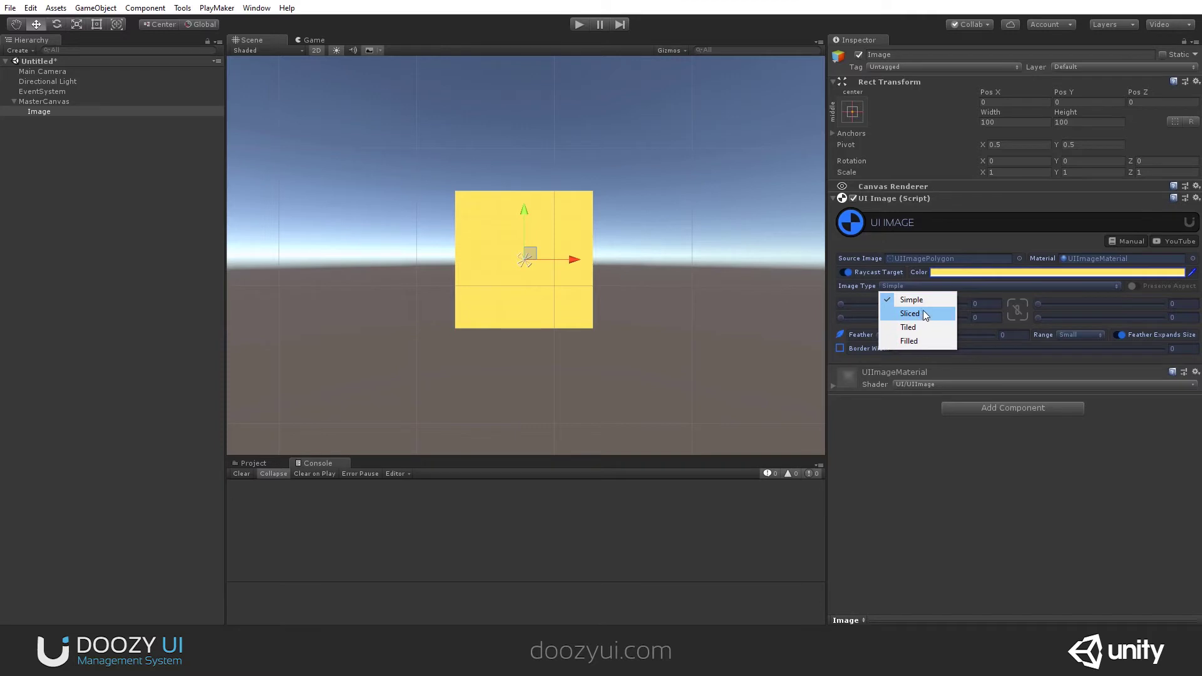
{"action": "left_click", "coordinate": [930, 315]}
{"action": "left_click", "coordinate": [910, 287]}
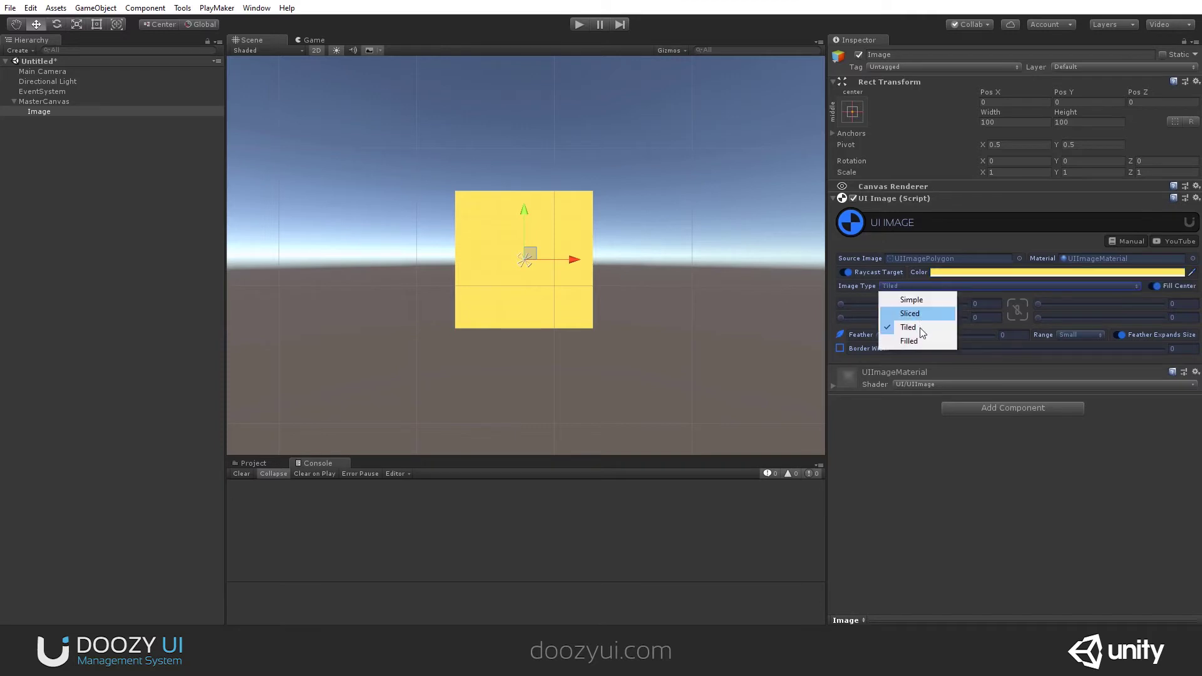
{"action": "left_click", "coordinate": [911, 341]}
{"action": "mouse_move", "coordinate": [1086, 319]}
{"action": "left_mouse_down"}
{"action": "mouse_move", "coordinate": [987, 321]}
{"action": "mouse_move", "coordinate": [1109, 317]}
{"action": "left_mouse_up"}
{"action": "left_click", "coordinate": [945, 300]}
{"action": "left_click", "coordinate": [940, 313]}
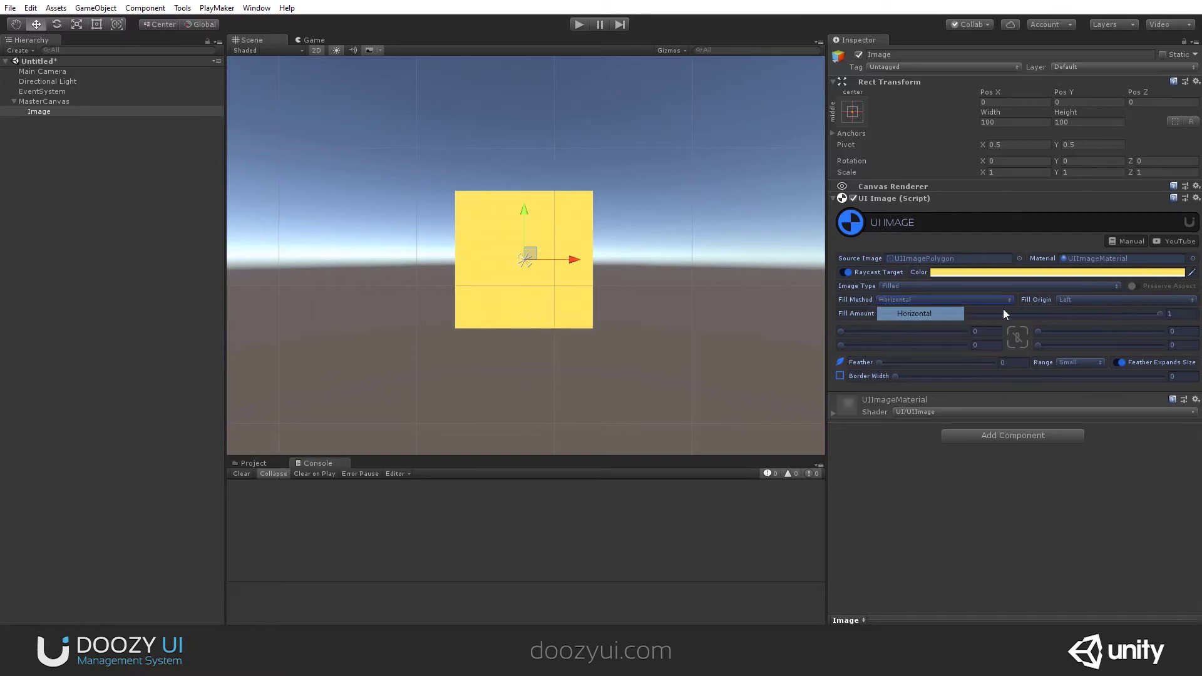
{"action": "left_click_drag", "start_coordinate": [972, 317], "coordinate": [1159, 323]}
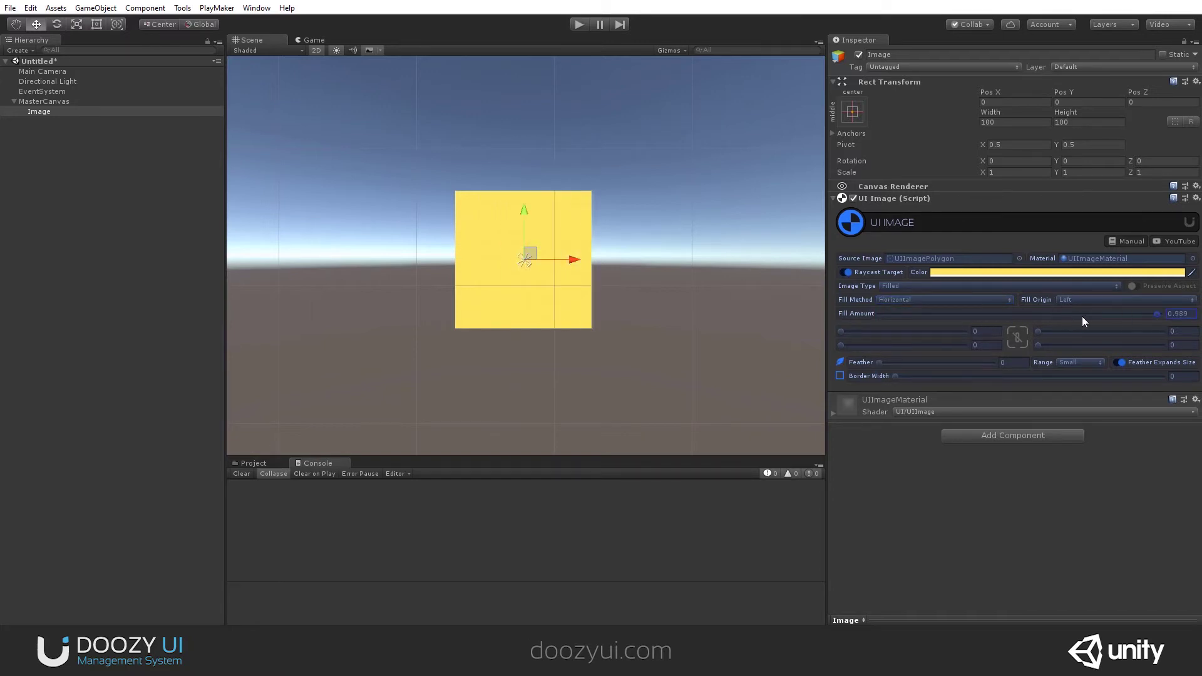
{"action": "left_click_drag", "start_coordinate": [1082, 317], "coordinate": [1165, 316]}
{"action": "left_click", "coordinate": [939, 285]}
{"action": "left_click", "coordinate": [947, 306]}
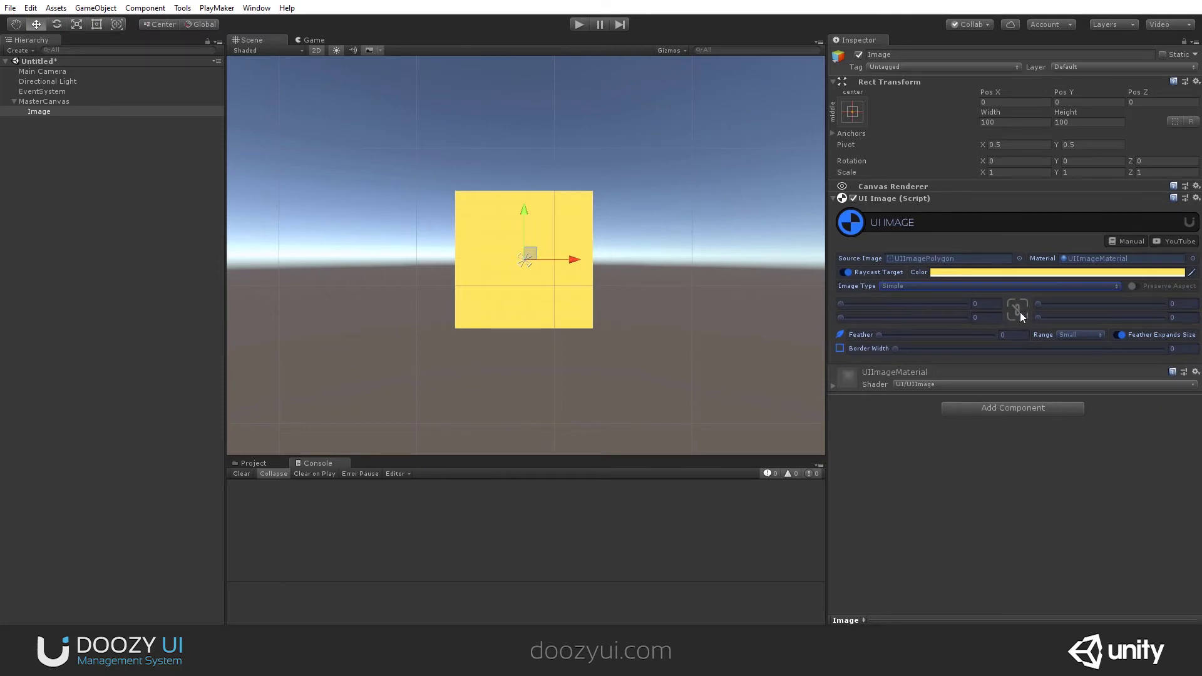
- Experiment with individual corner radii, then reset each corner to 0
{"action": "left_click_drag", "start_coordinate": [843, 307], "coordinate": [897, 307]}
{"action": "left_click", "coordinate": [981, 304]}
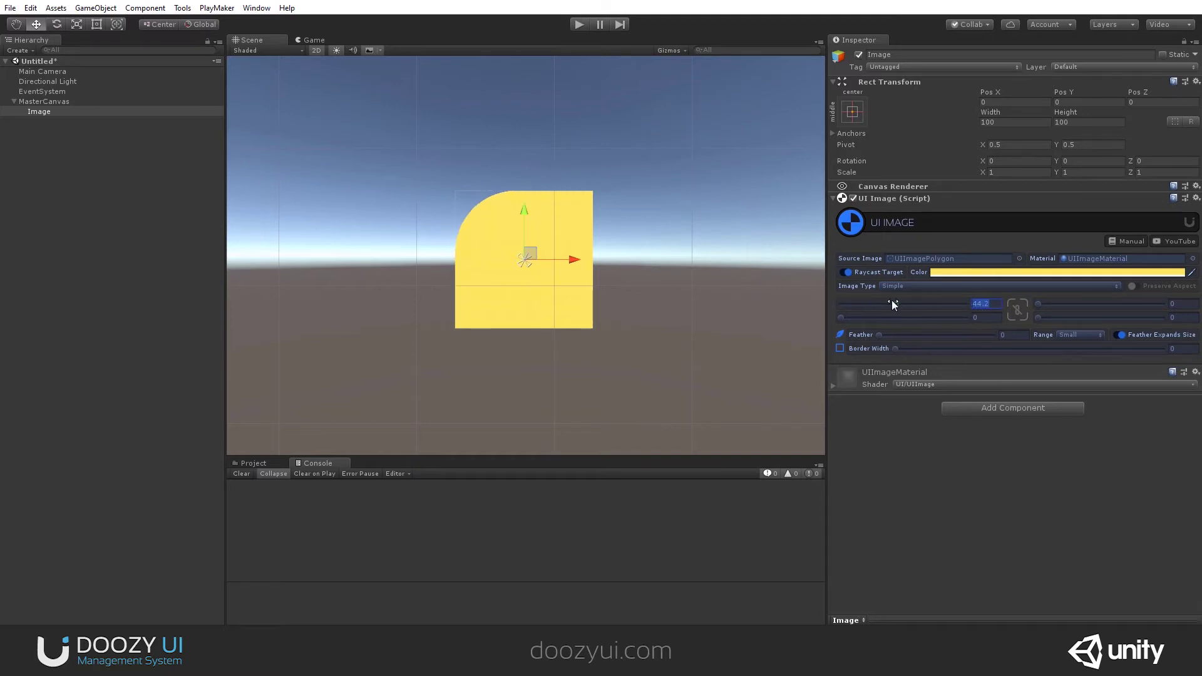
{"action": "left_click_drag", "start_coordinate": [1057, 303], "coordinate": [1077, 318]}
{"action": "left_click_drag", "start_coordinate": [934, 321], "coordinate": [922, 322]}
{"action": "scroll", "coordinate": [520, 263], "scroll_direction": "up", "scroll_amount": 5}
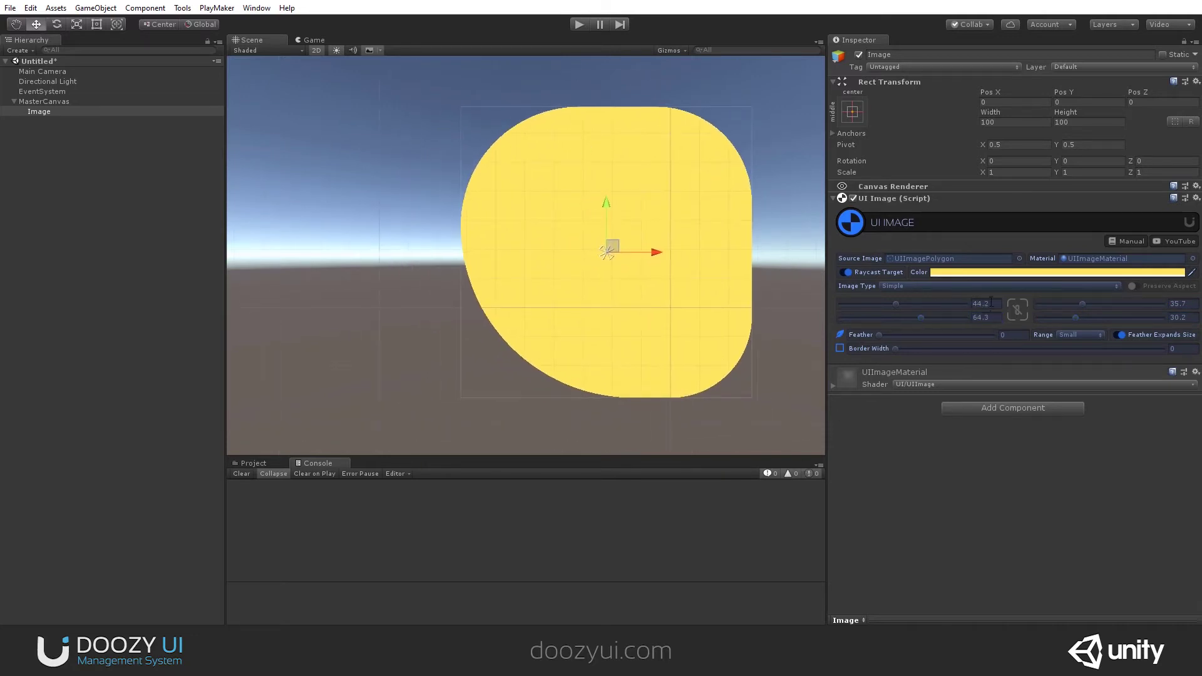
{"action": "type", "text": "0"}
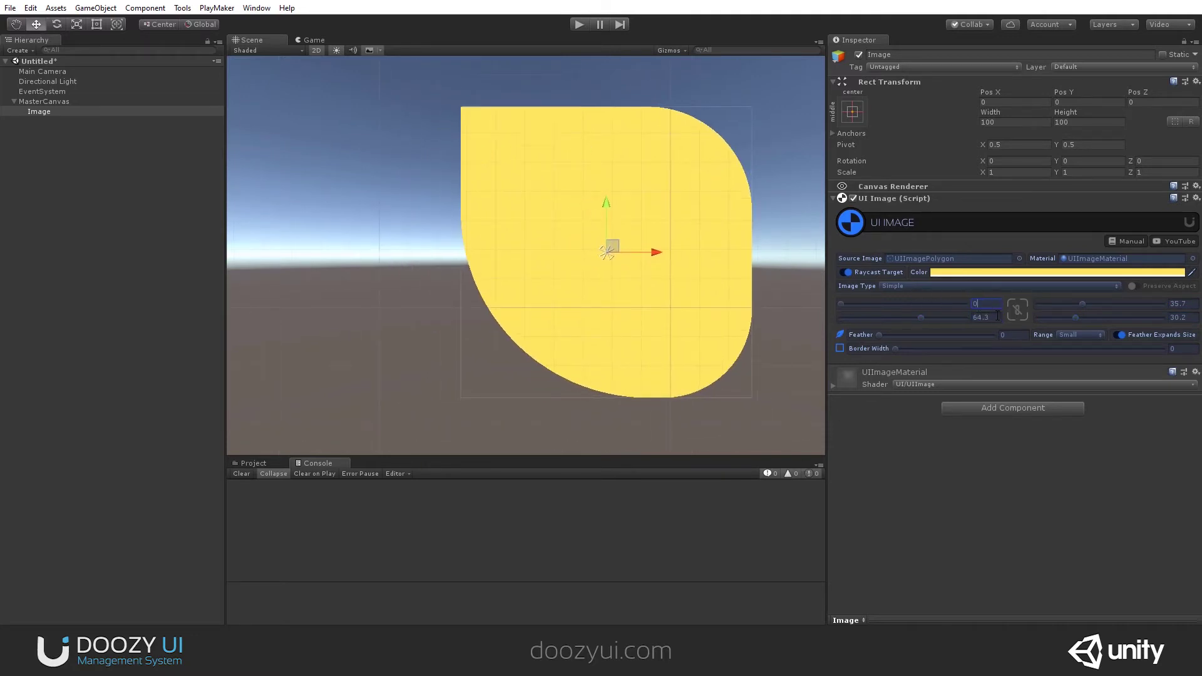
{"action": "type", "text": "0"}
{"action": "key", "text": "Tab"}
{"action": "type", "text": "0"}
{"action": "key", "text": "Tab"}
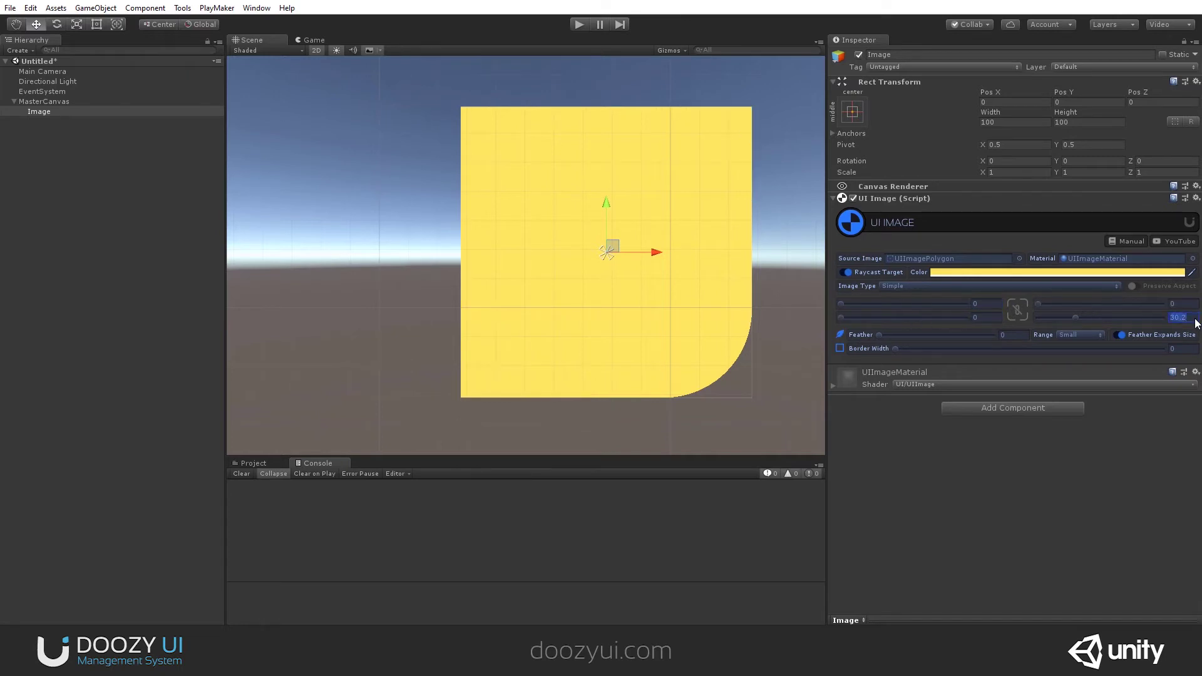
{"action": "type", "text": "0"}
- Link all four corners and set their shared radius to 16
{"action": "left_click", "coordinate": [1017, 310]}
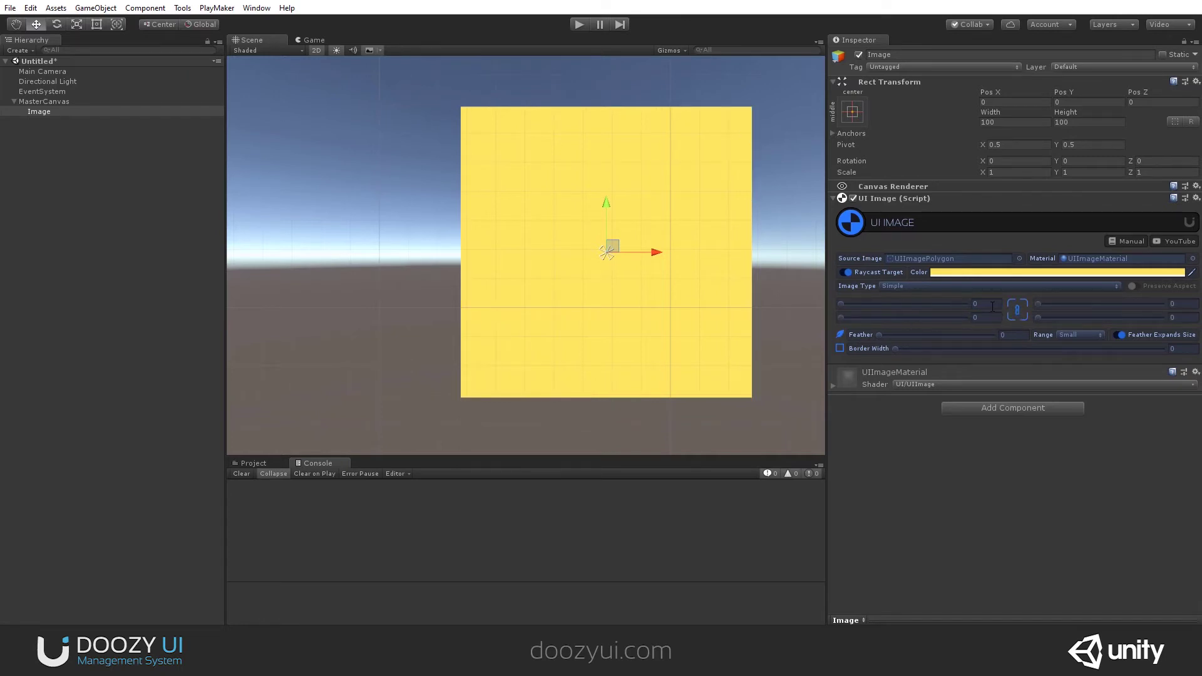
{"action": "left_click_drag", "start_coordinate": [840, 304], "coordinate": [879, 305]}
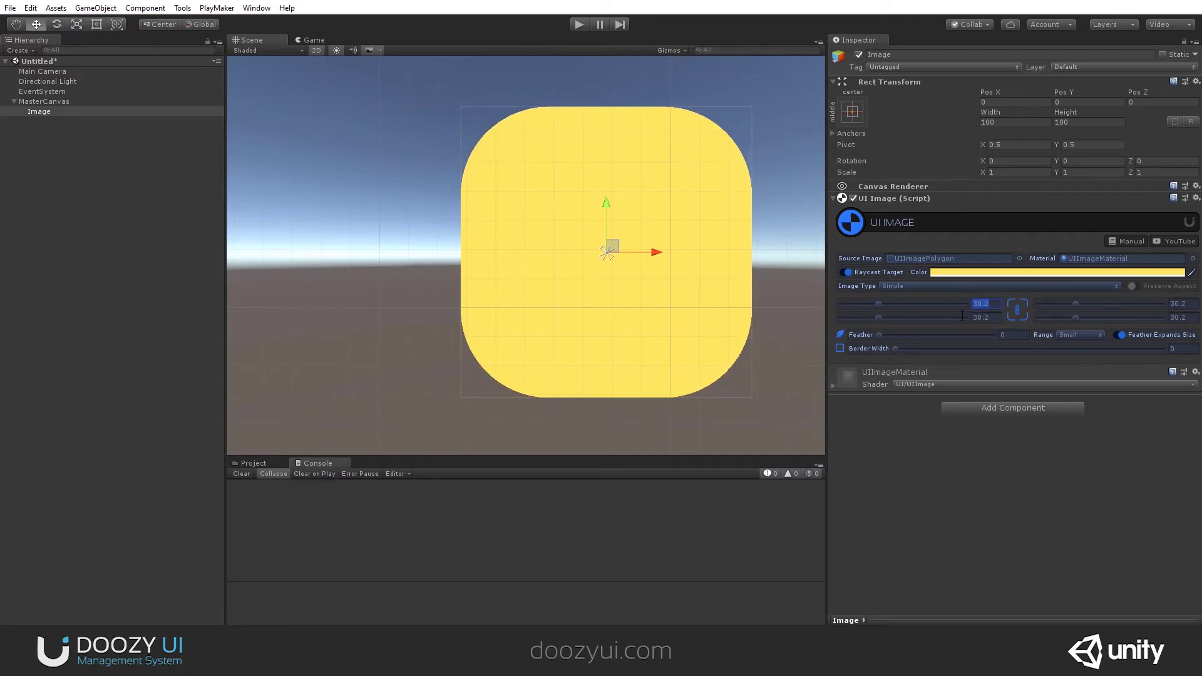
{"action": "type", "text": "24"}
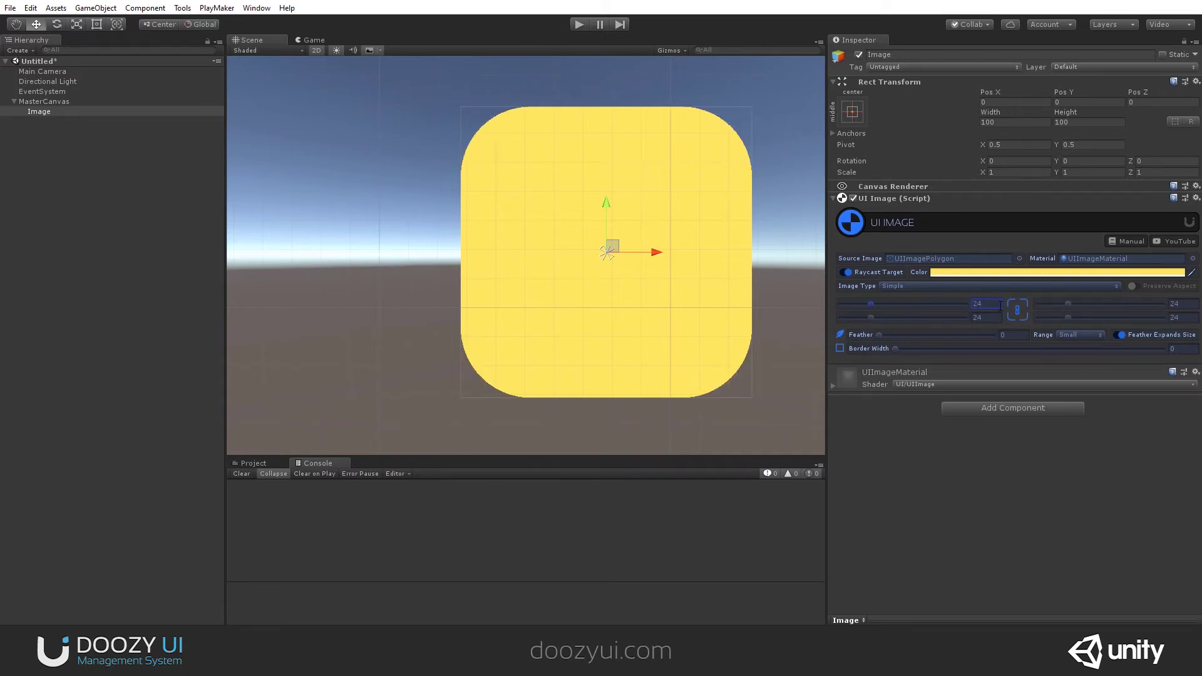
{"action": "double_click", "coordinate": [998, 303]}
{"action": "type", "text": "16"}
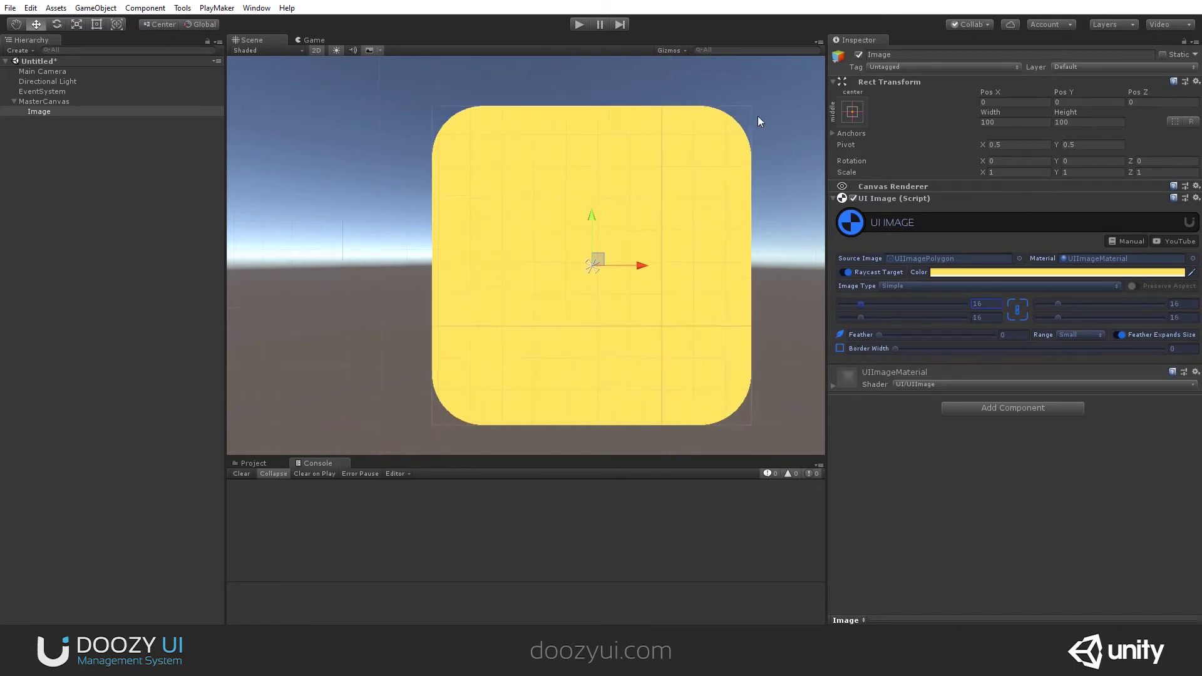
- Feather the rounded square's edges to 0.346 and reframe the whole image in view
{"action": "scroll", "coordinate": [757, 115], "scroll_direction": "up", "scroll_amount": 8}
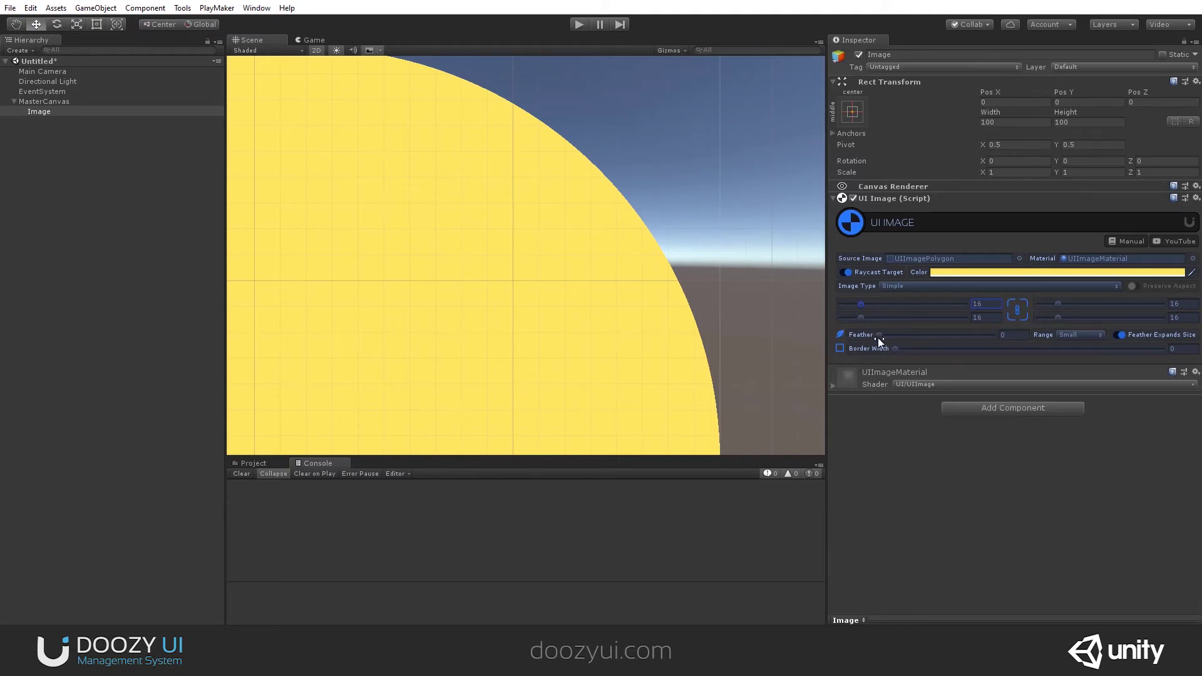
{"action": "left_click_drag", "start_coordinate": [879, 339], "coordinate": [887, 337]}
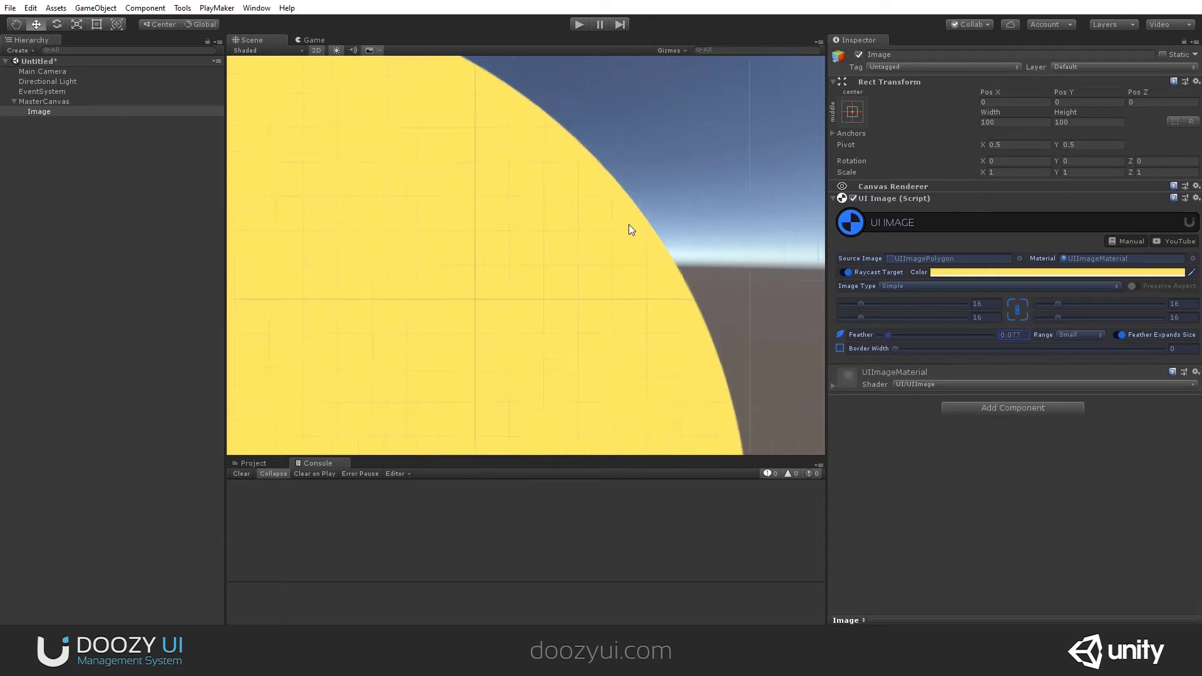
{"action": "scroll", "coordinate": [684, 225], "scroll_direction": "up", "scroll_amount": 5}
{"action": "scroll", "coordinate": [664, 250], "scroll_direction": "down", "scroll_amount": 3}
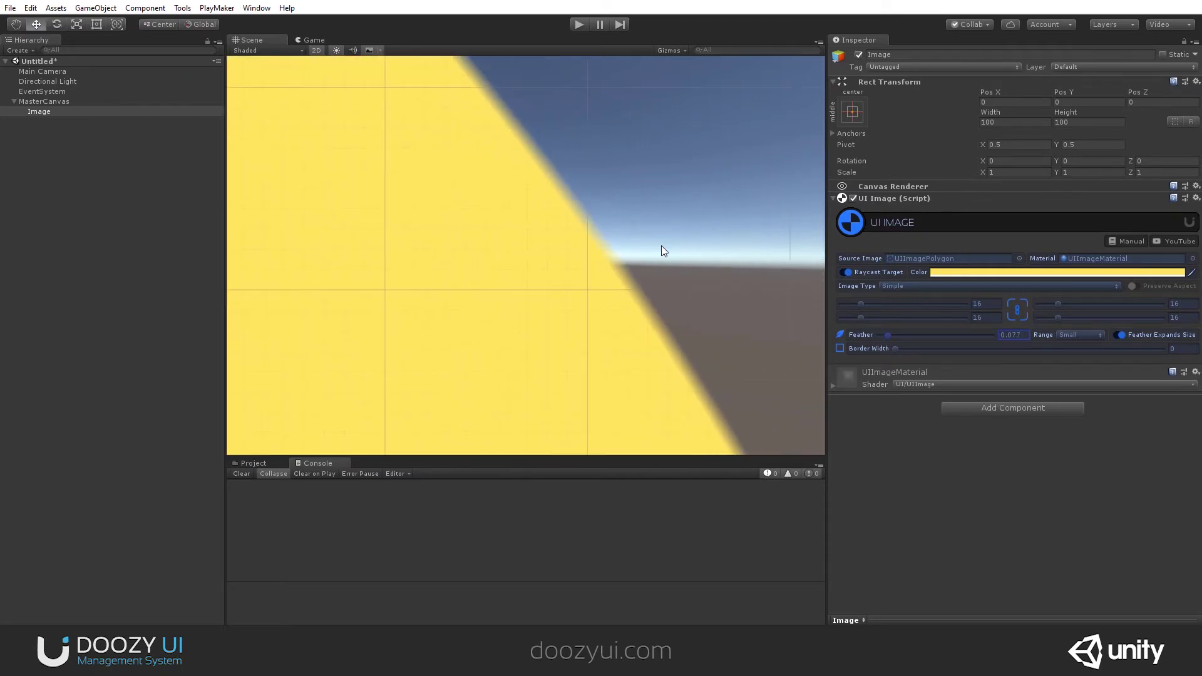
{"action": "left_click_drag", "start_coordinate": [886, 335], "coordinate": [919, 337]}
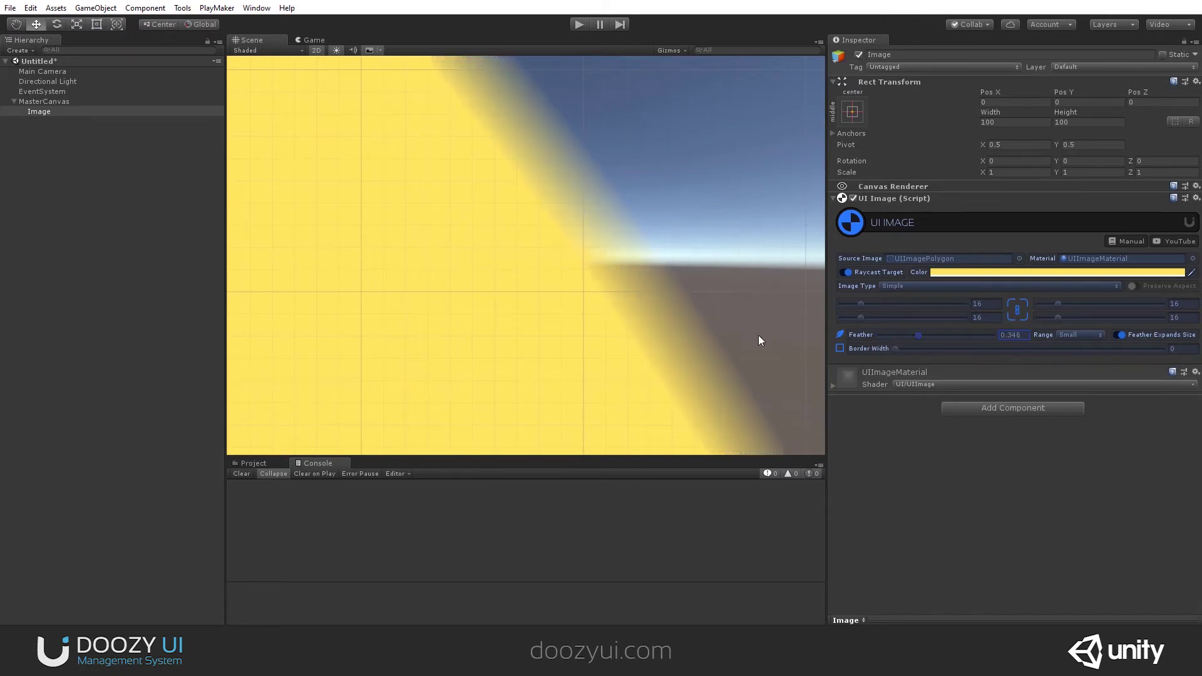
{"action": "scroll", "coordinate": [525, 258], "scroll_direction": "down", "scroll_amount": 4}
{"action": "middle_click_drag", "start_coordinate": [459, 340], "coordinate": [655, 148]}
{"action": "scroll", "coordinate": [646, 222], "scroll_direction": "down", "scroll_amount": 2}
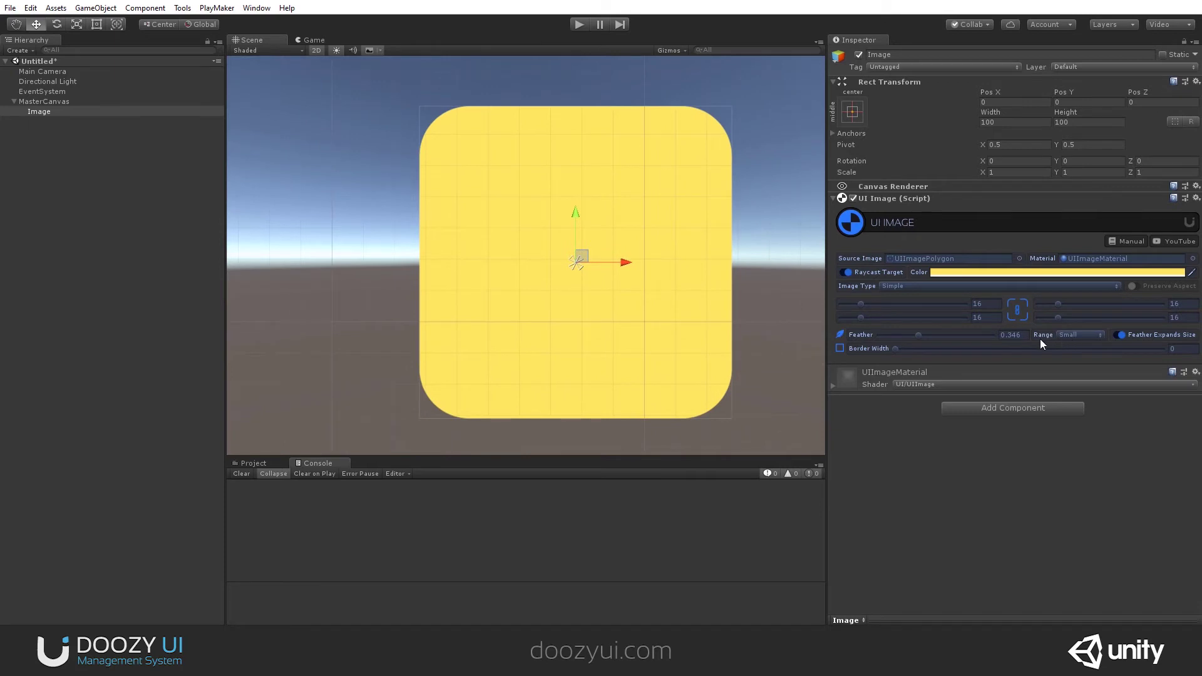
- Raise the feather and try the Medium and Large feather ranges
{"action": "left_click_drag", "start_coordinate": [917, 336], "coordinate": [995, 334]}
{"action": "left_click", "coordinate": [1080, 334]}
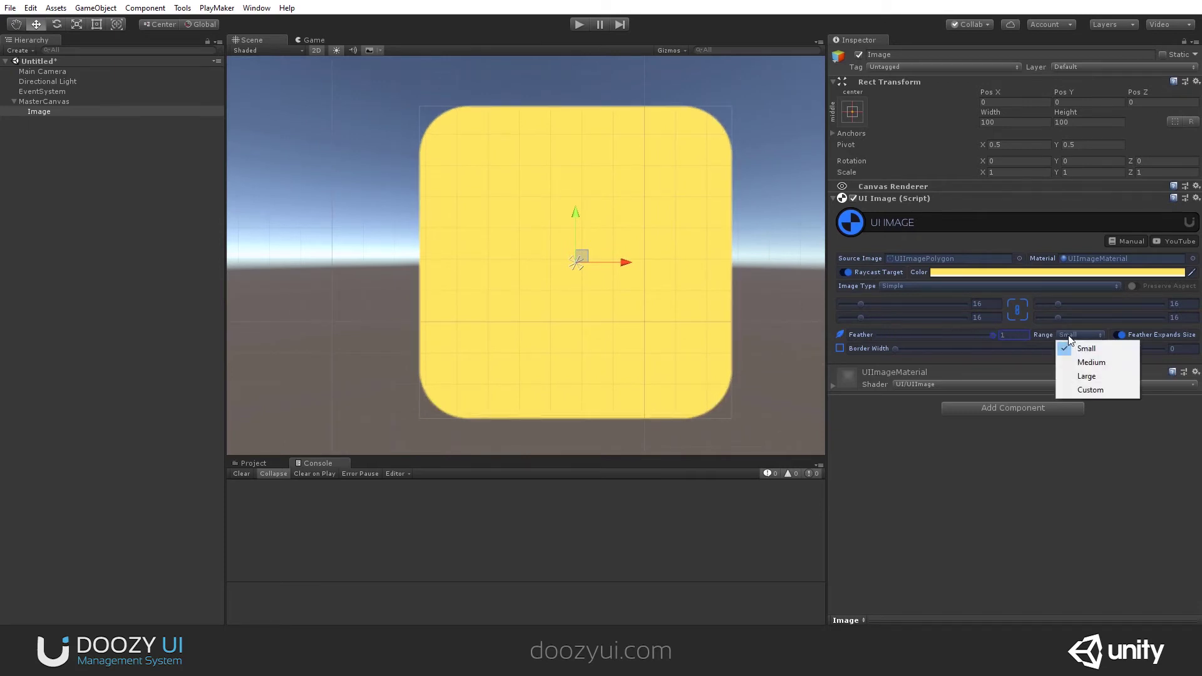
{"action": "left_click", "coordinate": [1091, 360]}
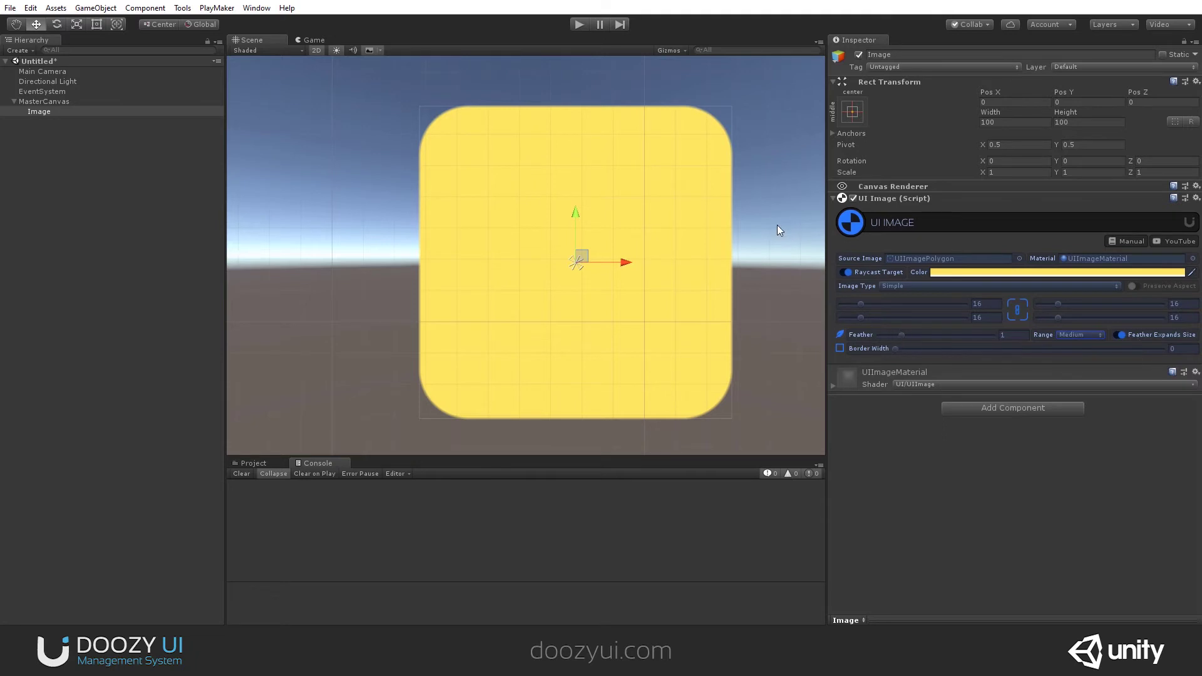
{"action": "left_click_drag", "start_coordinate": [902, 339], "coordinate": [1008, 338]}
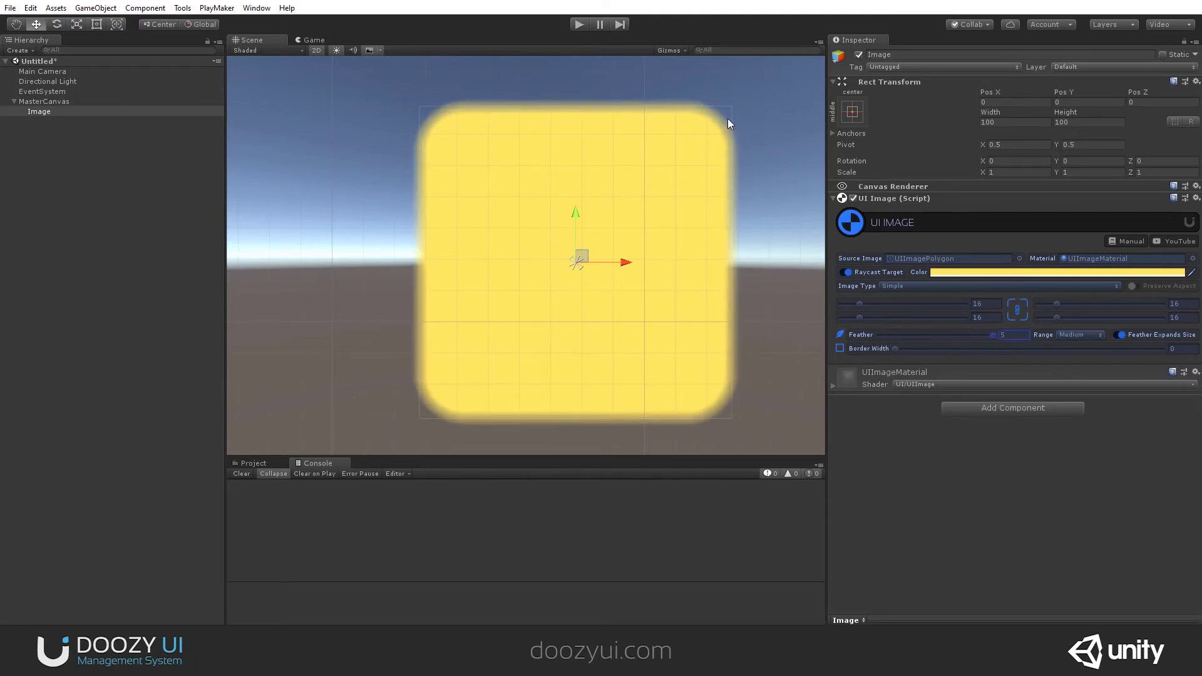
{"action": "left_click", "coordinate": [1059, 337]}
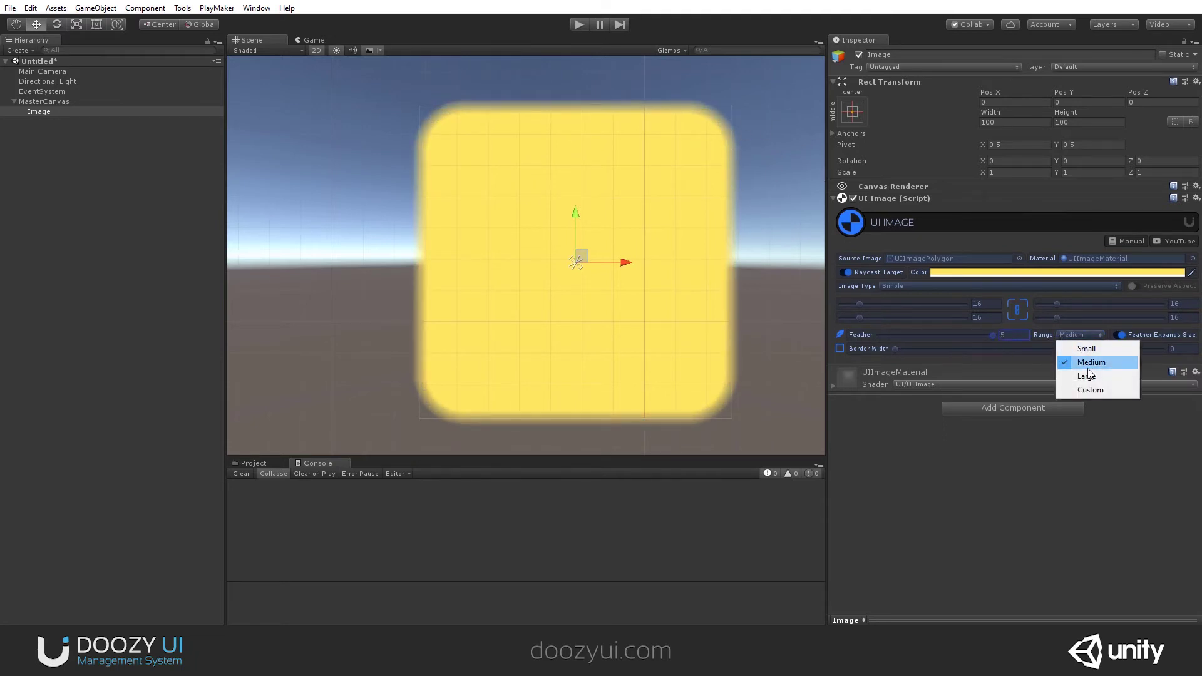
{"action": "left_click", "coordinate": [1071, 376]}
{"action": "left_click_drag", "start_coordinate": [895, 338], "coordinate": [1018, 337]}
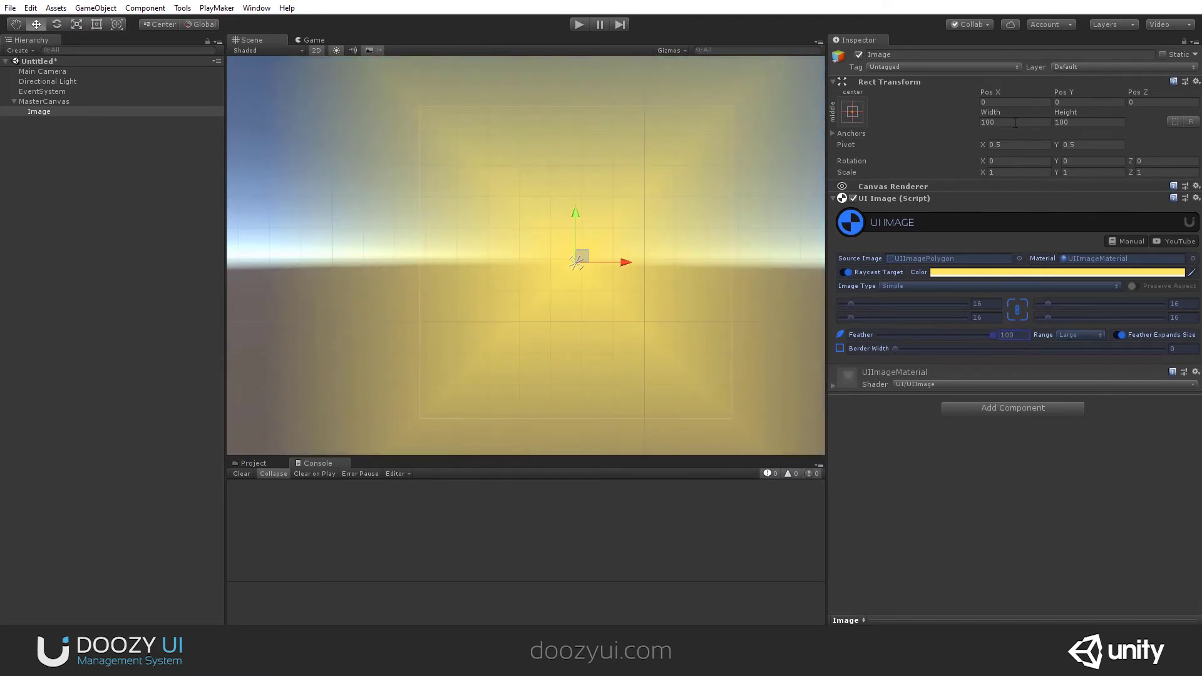
- Try a Custom feather range with value 5, then set the range back to Small
{"action": "left_click", "coordinate": [1082, 336]}
{"action": "left_click", "coordinate": [1077, 392]}
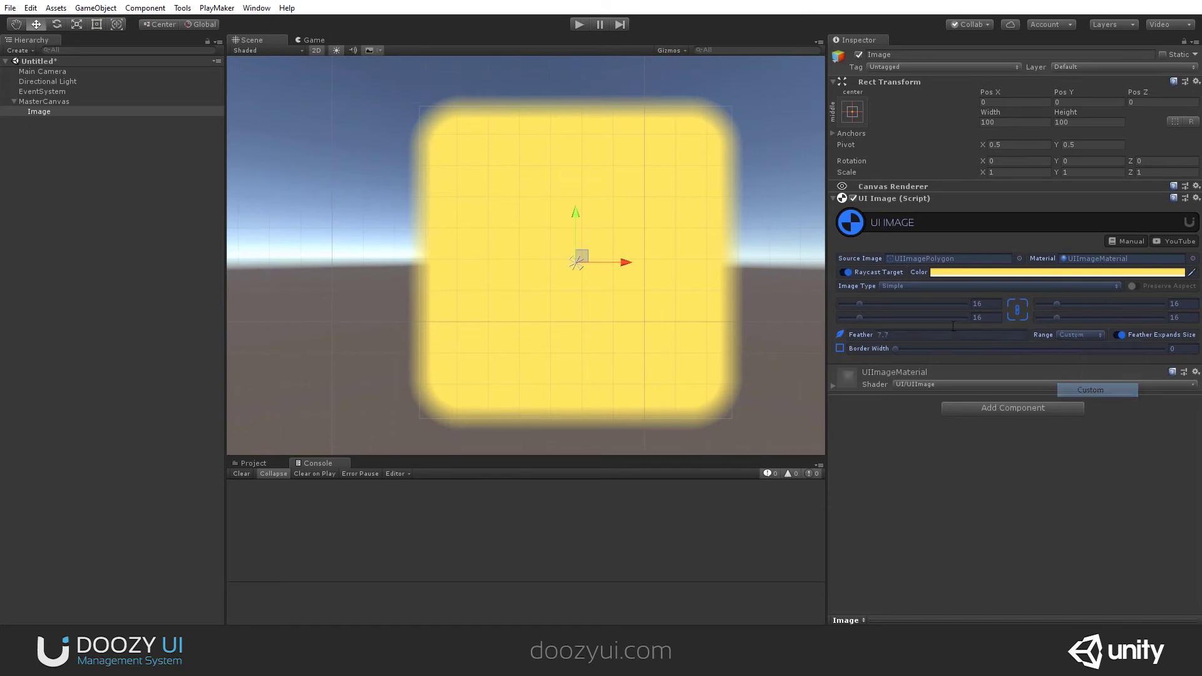
{"action": "left_click", "coordinate": [941, 337]}
{"action": "type", "text": "5"}
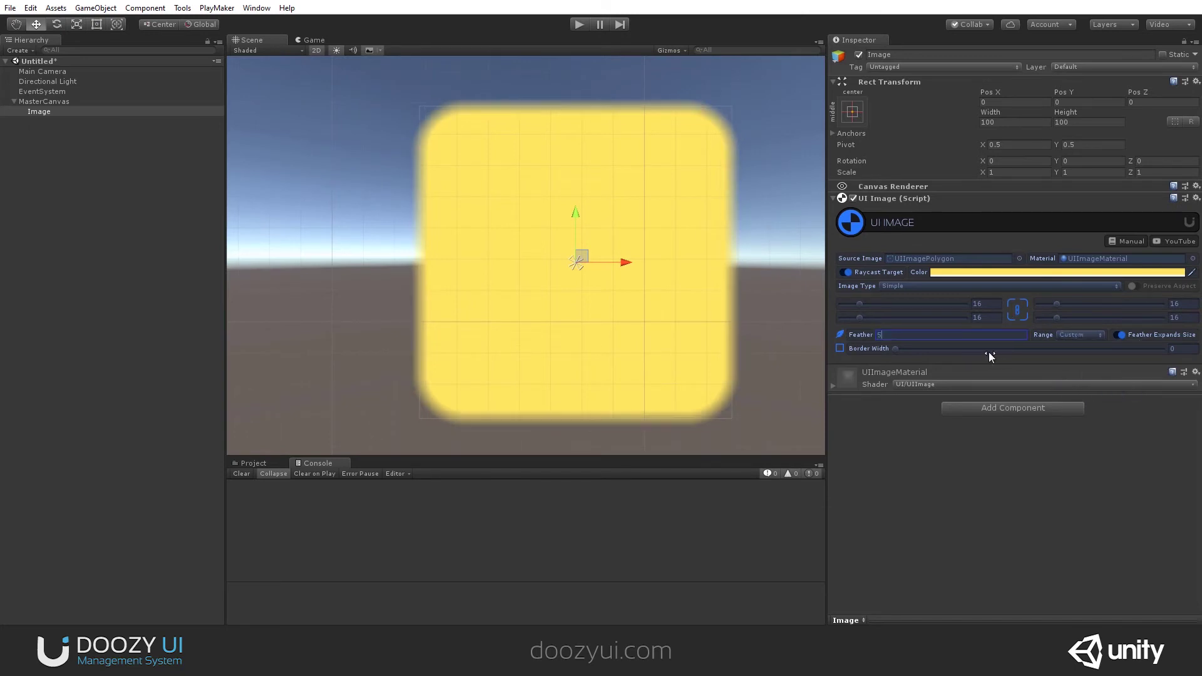
{"action": "left_click", "coordinate": [1081, 335]}
{"action": "left_click", "coordinate": [1077, 376]}
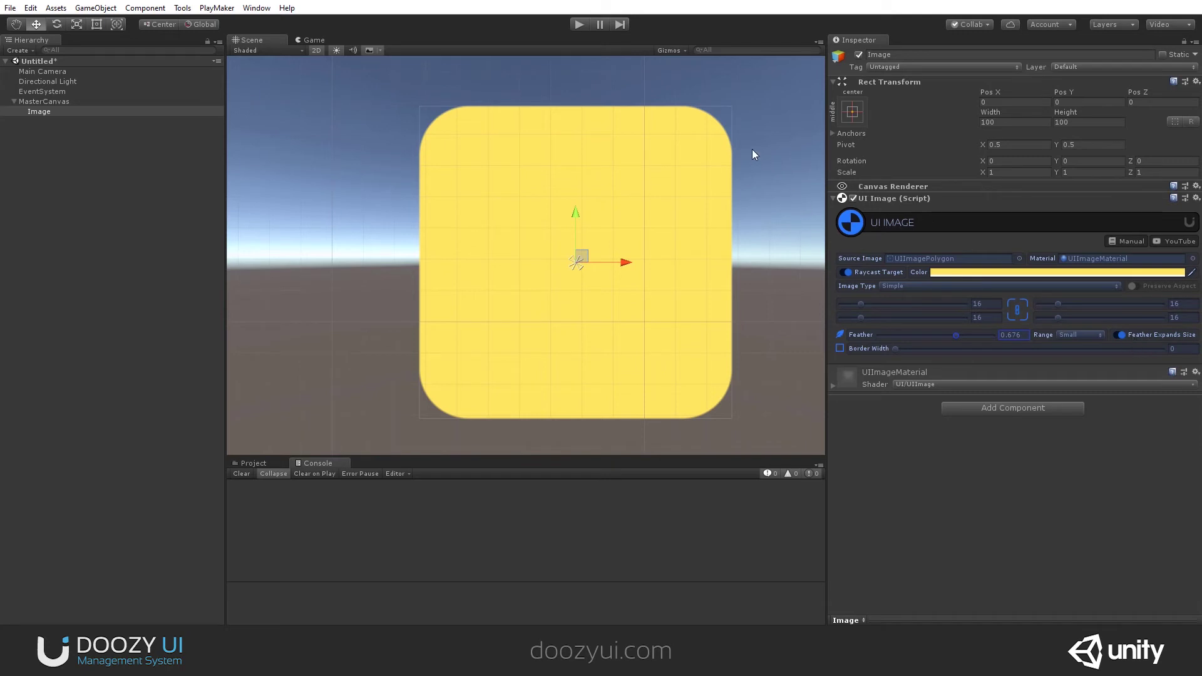
{"action": "scroll", "coordinate": [753, 154], "scroll_direction": "up", "scroll_amount": 5}
- Switch the feather range to Medium, raise feather to 4.65, and turn off Feather Expands Size
{"action": "left_click", "coordinate": [1078, 335]}
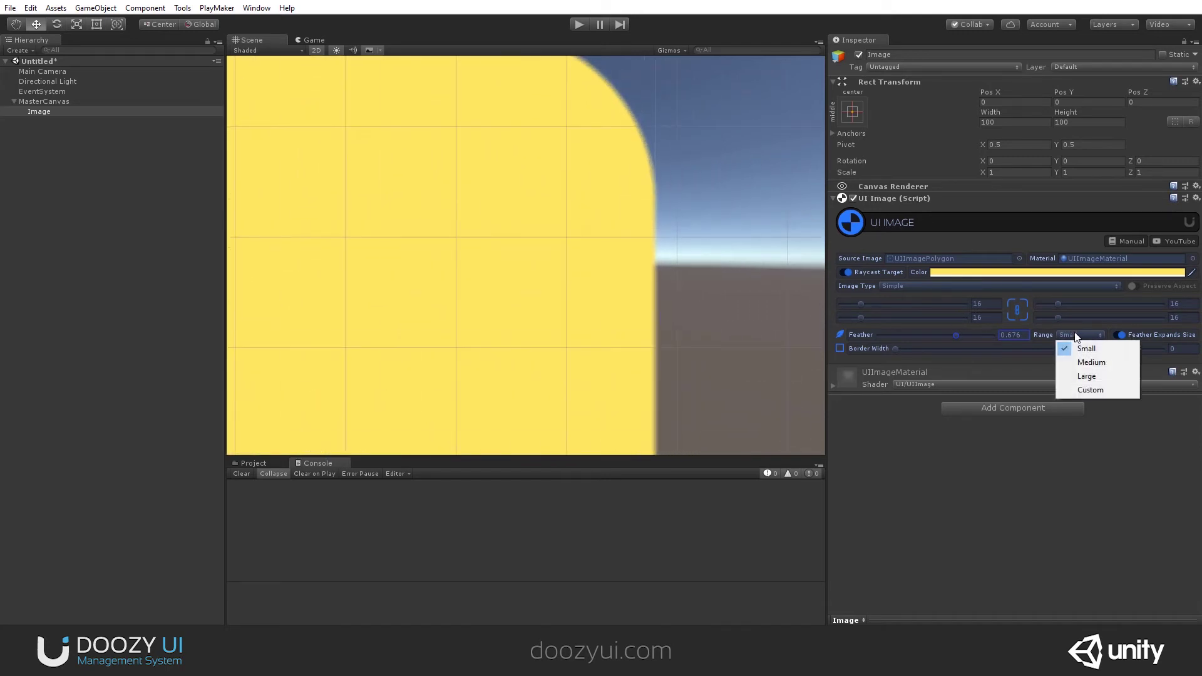
{"action": "left_click", "coordinate": [1079, 360]}
{"action": "left_click_drag", "start_coordinate": [936, 339], "coordinate": [974, 335]}
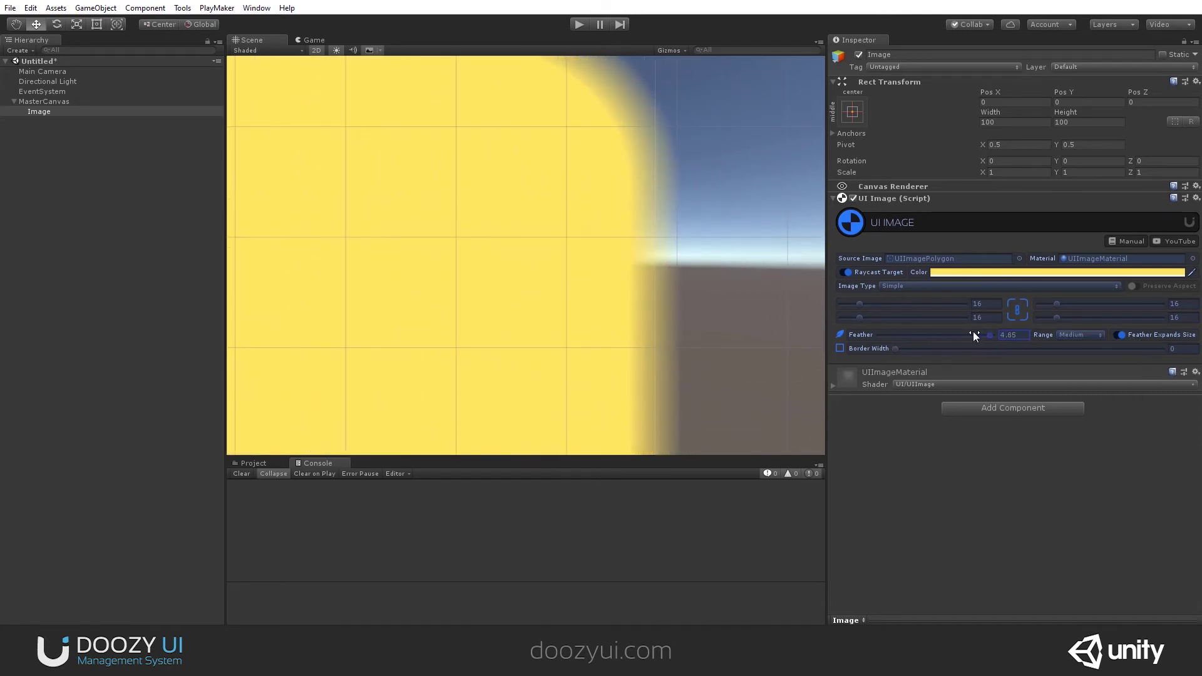
{"action": "scroll", "coordinate": [653, 141], "scroll_direction": "down", "scroll_amount": 3}
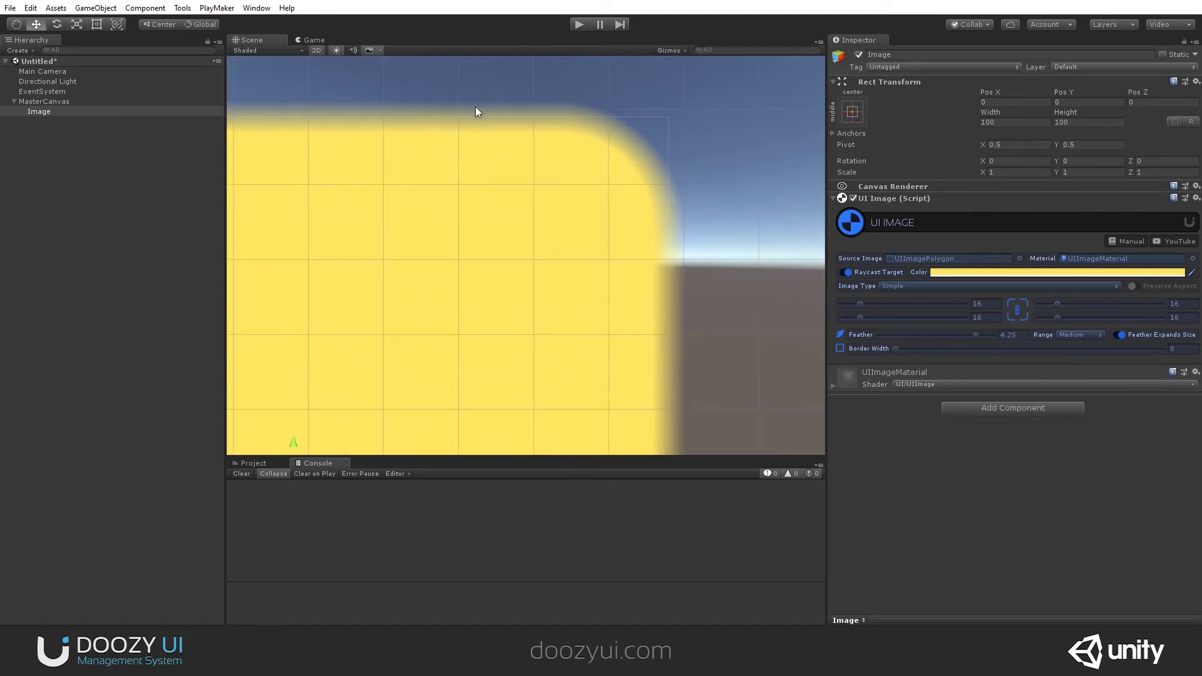
{"action": "left_click", "coordinate": [1121, 336]}
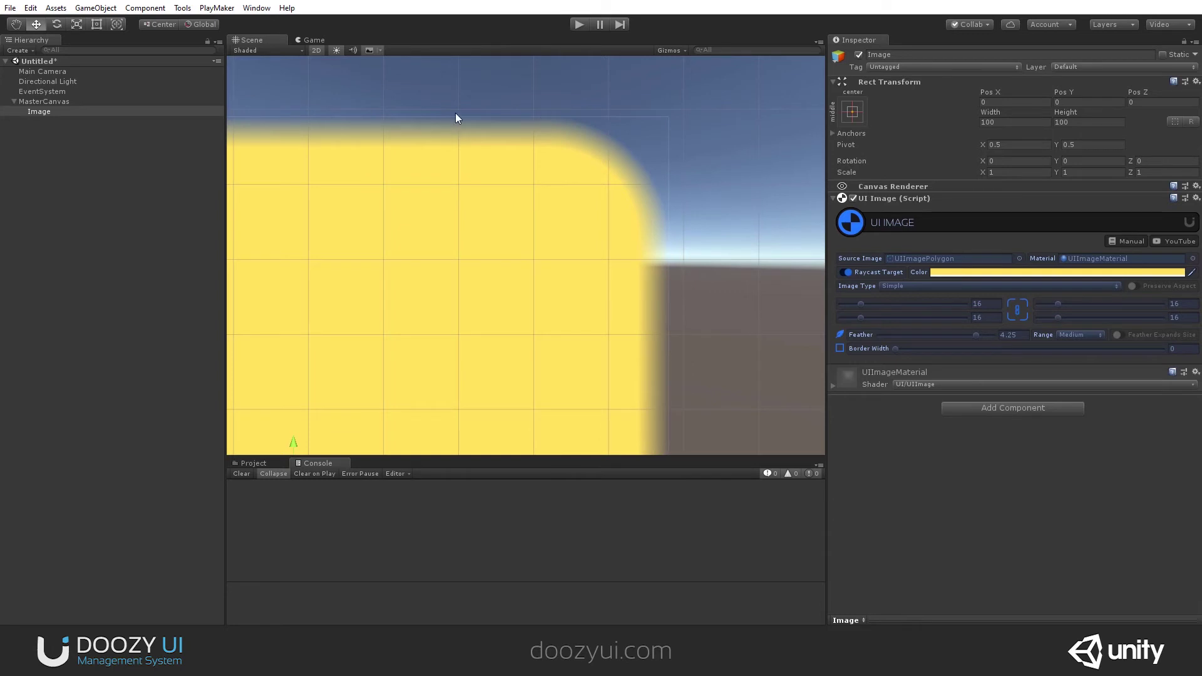
{"action": "middle_click_drag", "start_coordinate": [639, 259], "coordinate": [686, 190]}
{"action": "scroll", "coordinate": [686, 189], "scroll_direction": "down", "scroll_amount": 3}
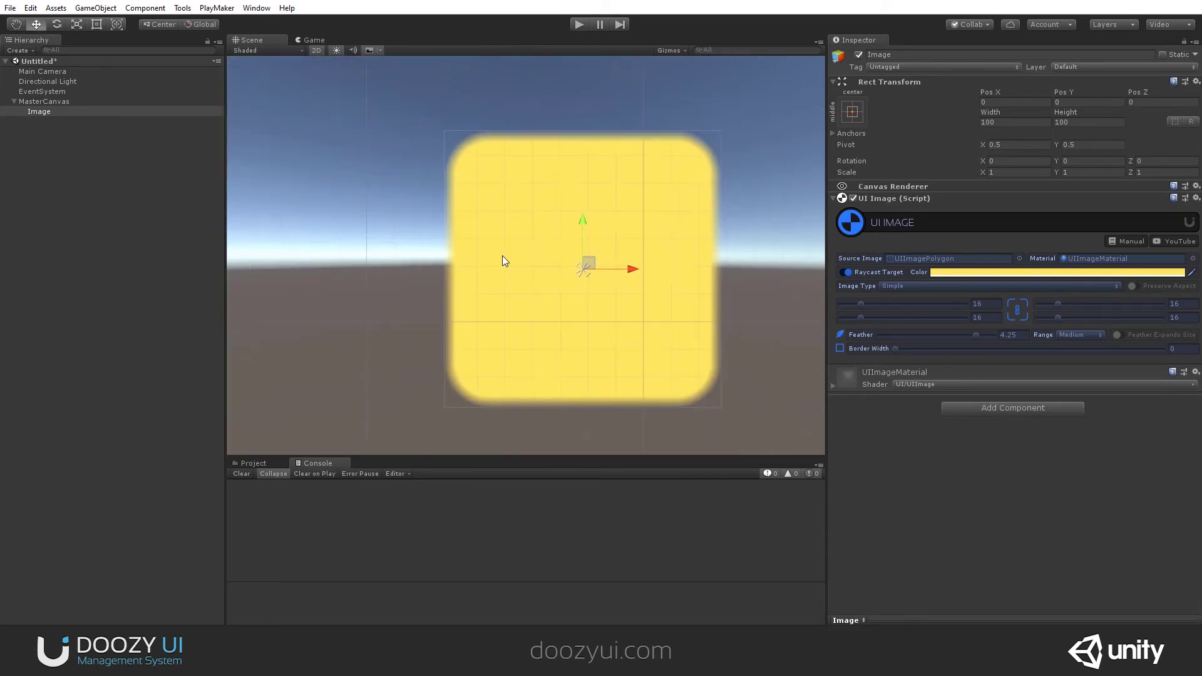
- Show the rect bounds, compare Feather Expands Size, and settle on feather 3.51 with it off
{"action": "left_click", "coordinate": [96, 24]}
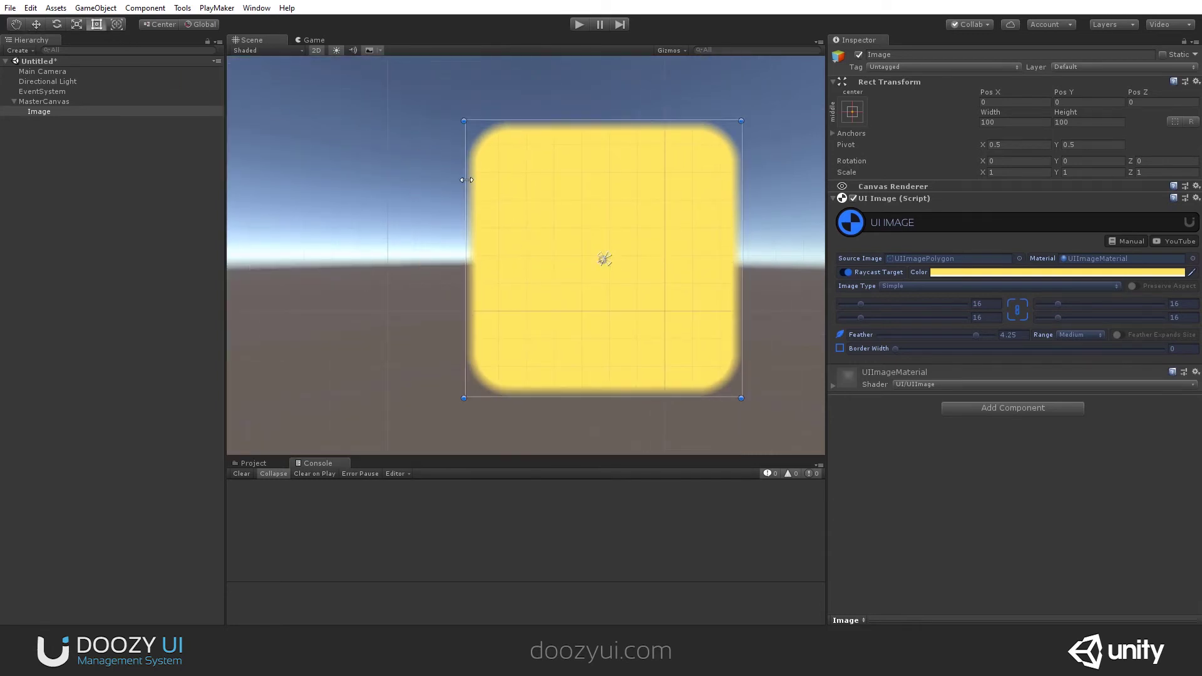
{"action": "scroll", "coordinate": [551, 119], "scroll_direction": "up", "scroll_amount": 3}
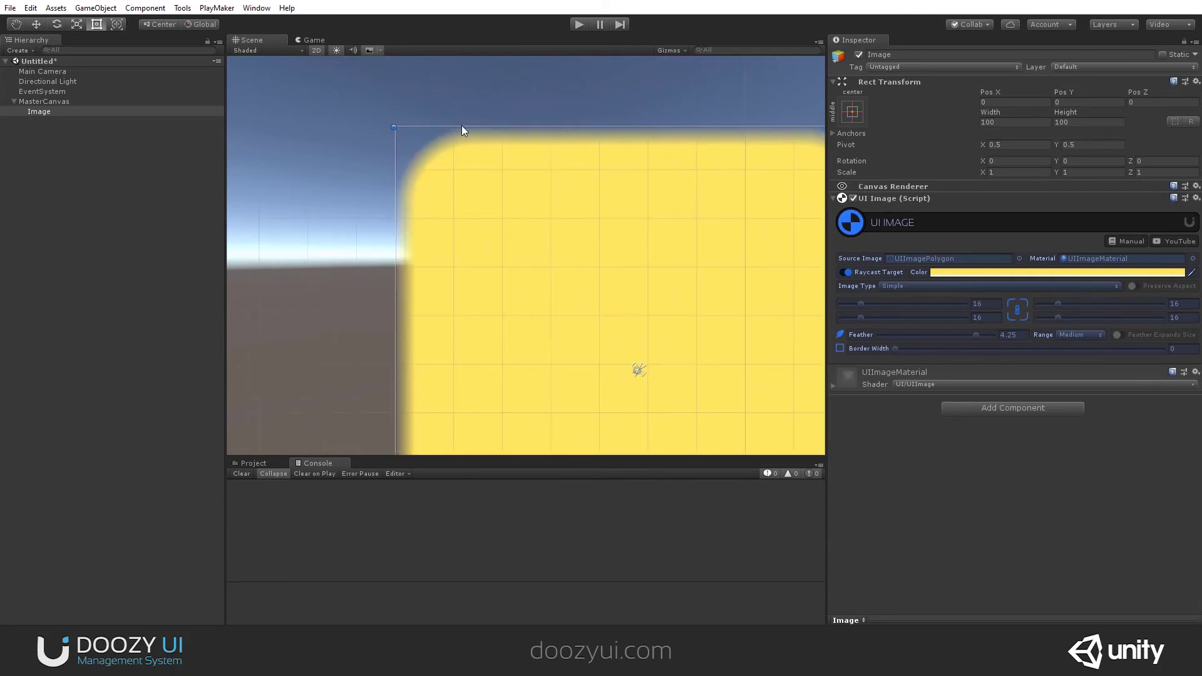
{"action": "left_click", "coordinate": [1121, 337]}
{"action": "left_click", "coordinate": [1121, 337]}
{"action": "left_click", "coordinate": [1121, 337]}
{"action": "left_click_drag", "start_coordinate": [975, 337], "coordinate": [959, 337]}
{"action": "left_click", "coordinate": [1121, 335]}
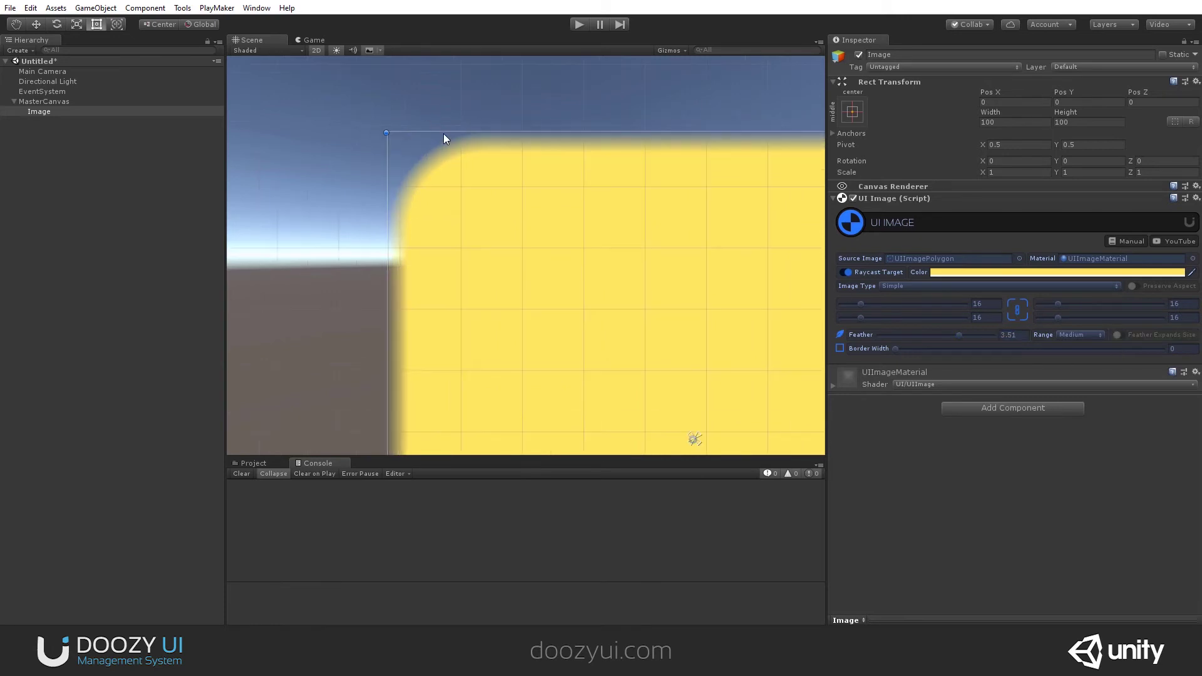
{"action": "scroll", "coordinate": [448, 137], "scroll_direction": "down", "scroll_amount": 2}
{"action": "key", "text": "f"}
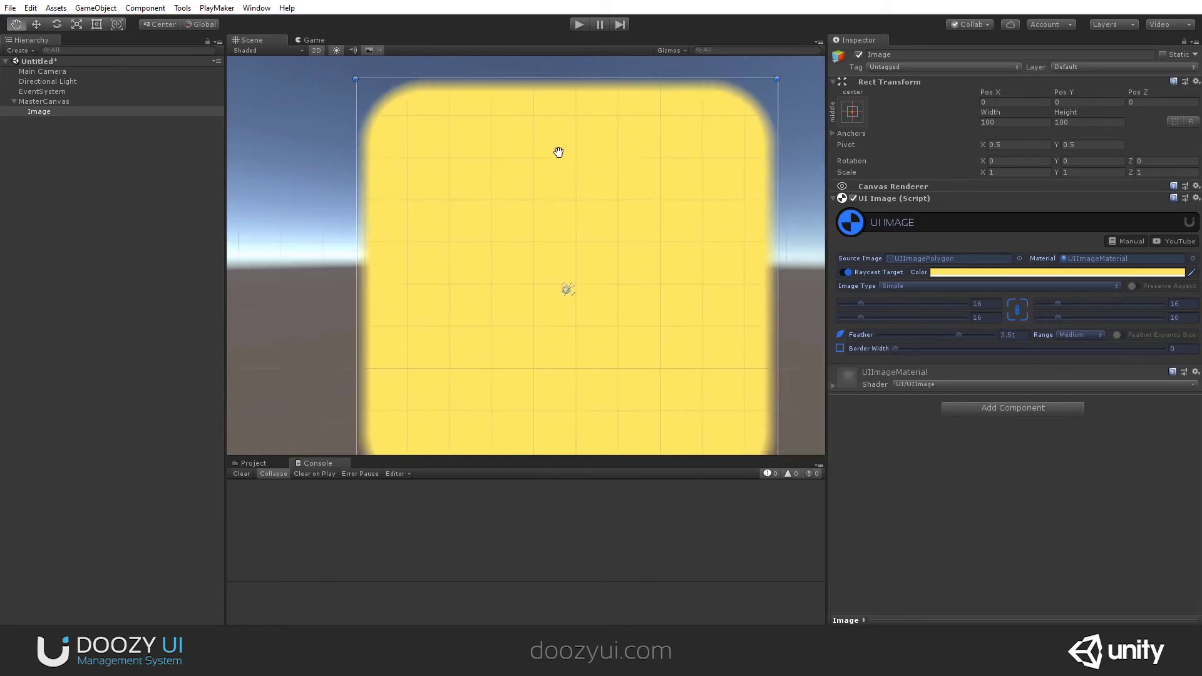
- Lower the feather and set Border Width to 1.8, making a thin yellow outline ring
{"action": "left_click_drag", "start_coordinate": [964, 336], "coordinate": [907, 335]}
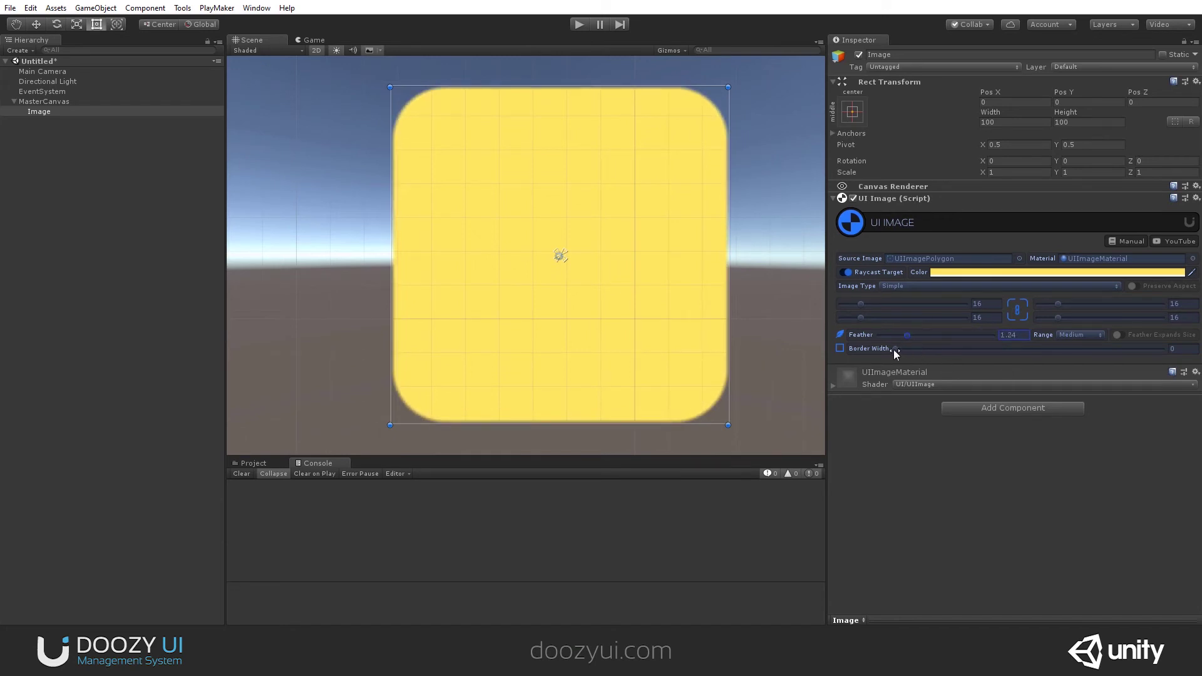
{"action": "left_click_drag", "start_coordinate": [893, 350], "coordinate": [867, 344]}
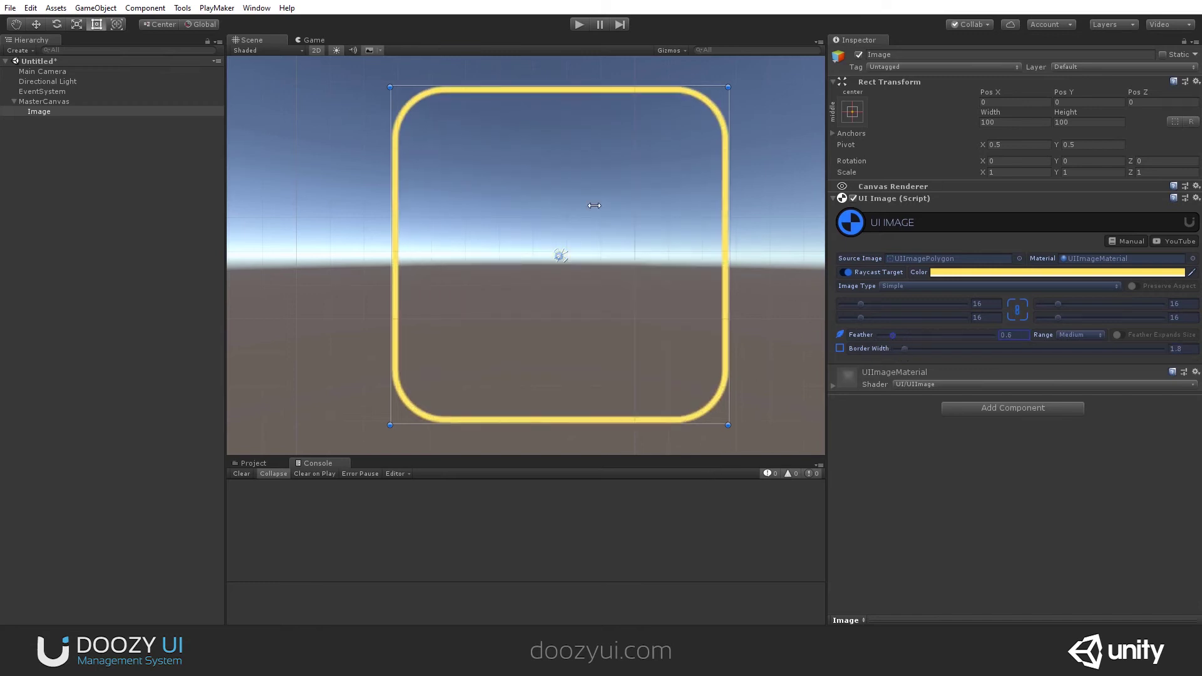
{"action": "scroll", "coordinate": [754, 108], "scroll_direction": "up", "scroll_amount": 3}
{"action": "scroll", "coordinate": [753, 111], "scroll_direction": "down", "scroll_amount": 3}
- Duplicate Image and give the copy Border Width 0 and a deep orange colour
{"action": "left_click", "coordinate": [94, 111]}
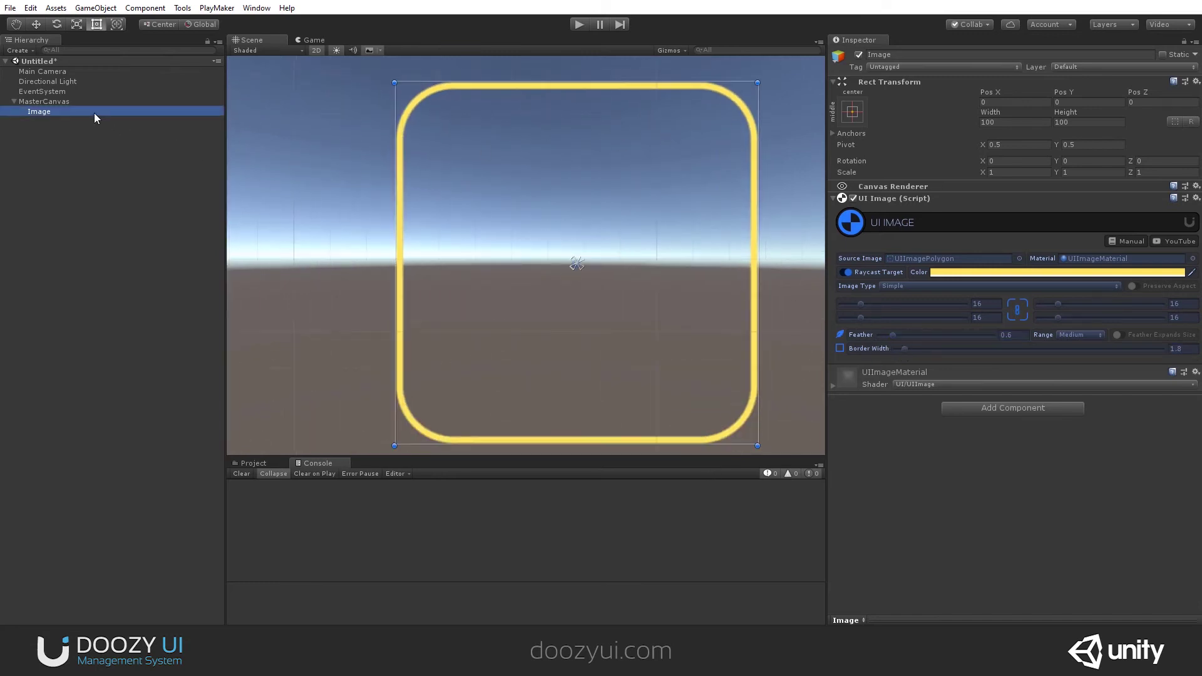
{"action": "key", "text": "ctrl+d"}
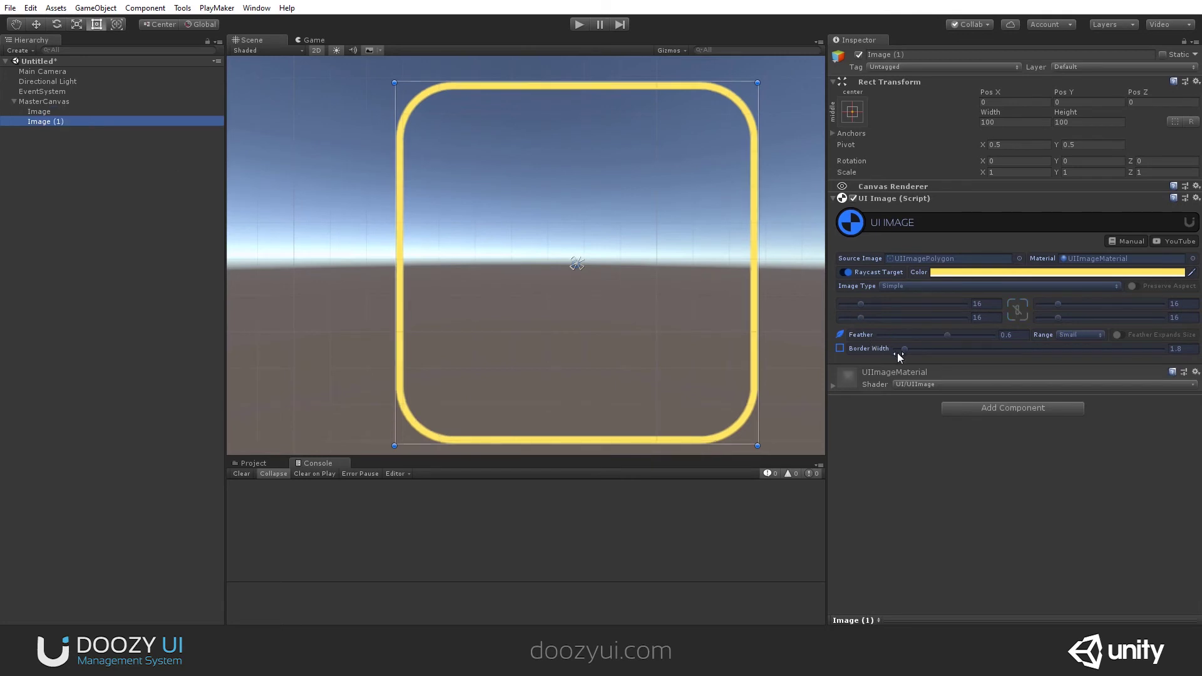
{"action": "left_click_drag", "start_coordinate": [900, 357], "coordinate": [871, 356]}
{"action": "left_click", "coordinate": [937, 273]}
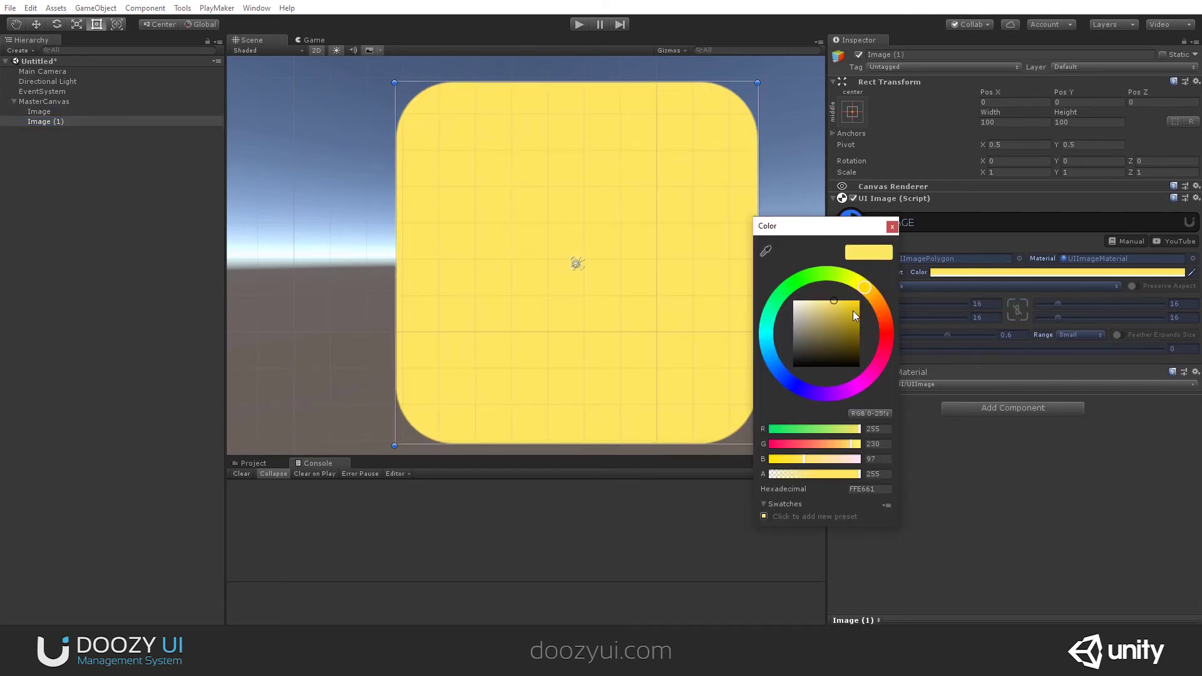
{"action": "mouse_move", "coordinate": [865, 288]}
{"action": "left_mouse_down"}
{"action": "mouse_move", "coordinate": [882, 298]}
{"action": "mouse_move", "coordinate": [851, 314]}
{"action": "mouse_move", "coordinate": [860, 298]}
{"action": "left_mouse_up"}
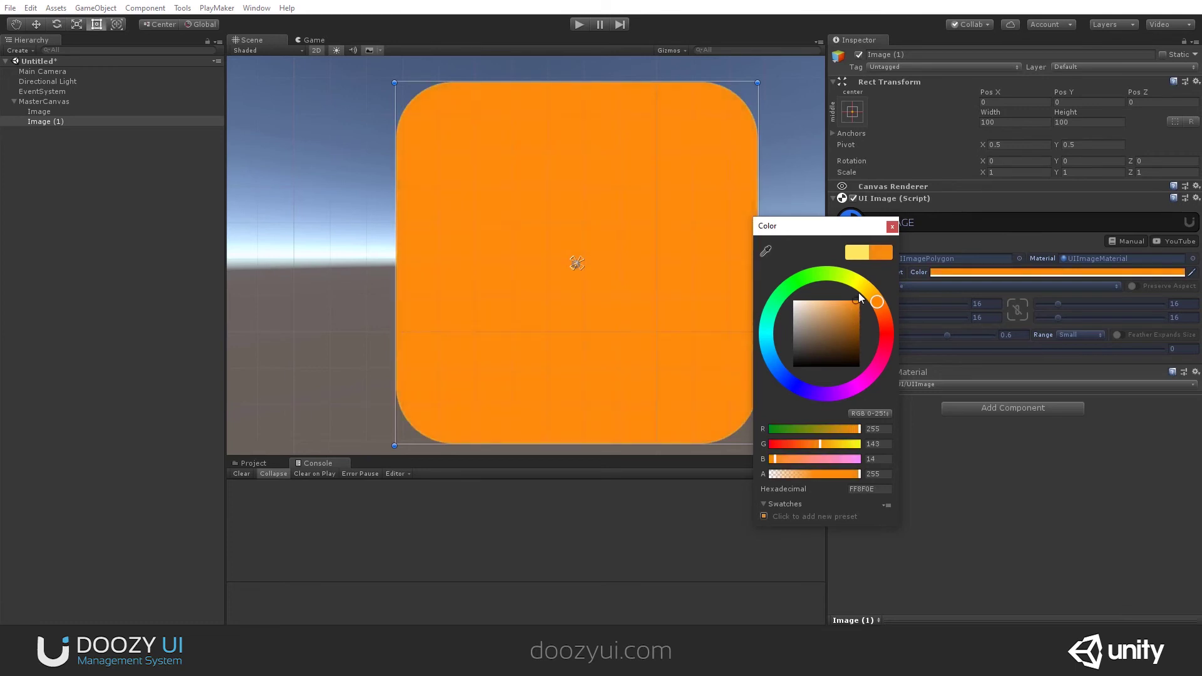
{"action": "left_click", "coordinate": [892, 226]}
- Move Image (1) above Image in the Hierarchy and parent Image under it
{"action": "left_click_drag", "start_coordinate": [101, 120], "coordinate": [93, 105]}
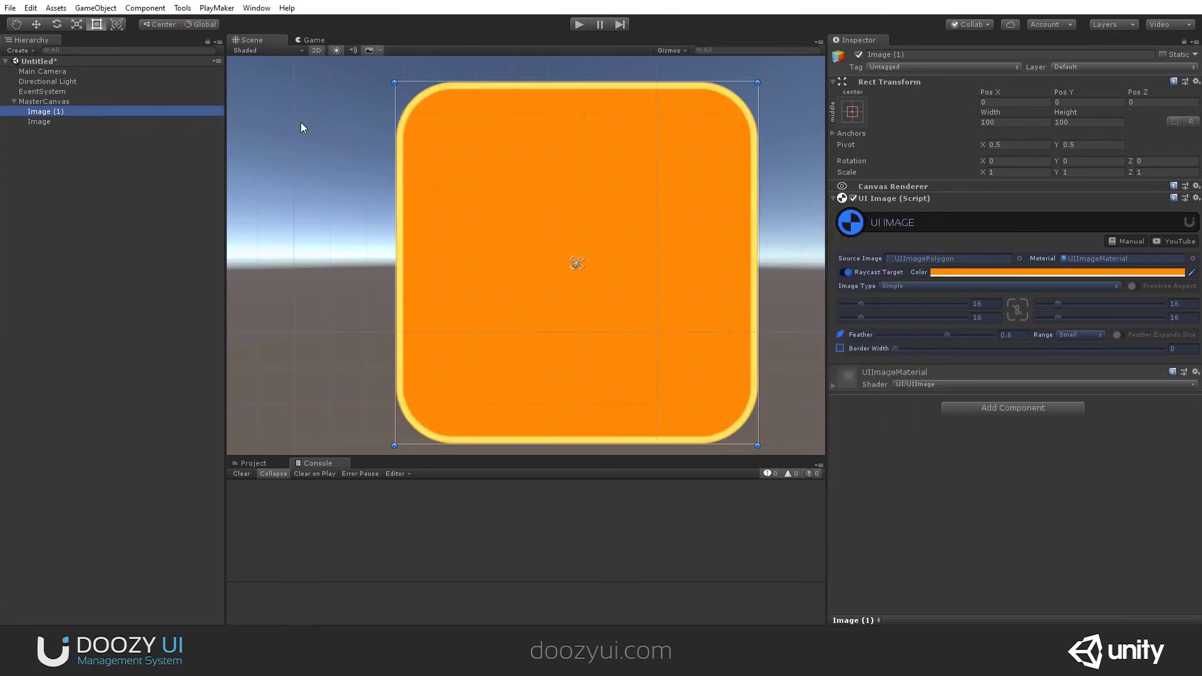
{"action": "scroll", "coordinate": [758, 102], "scroll_direction": "up", "scroll_amount": 8}
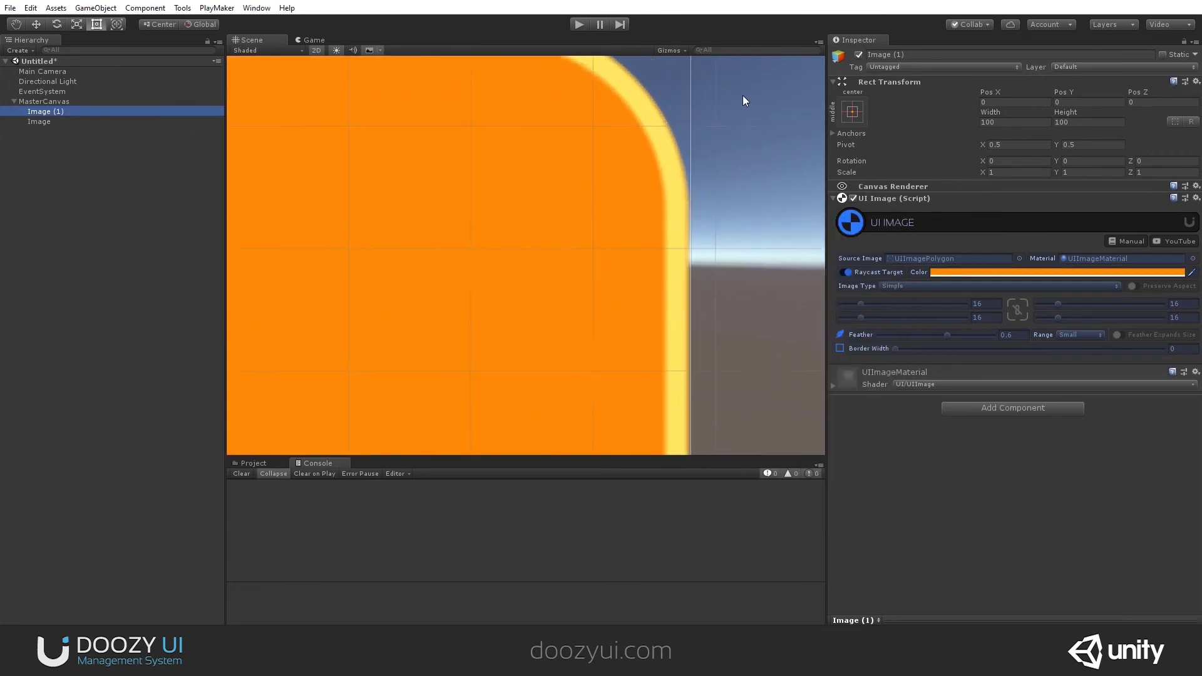
{"action": "key", "text": "f"}
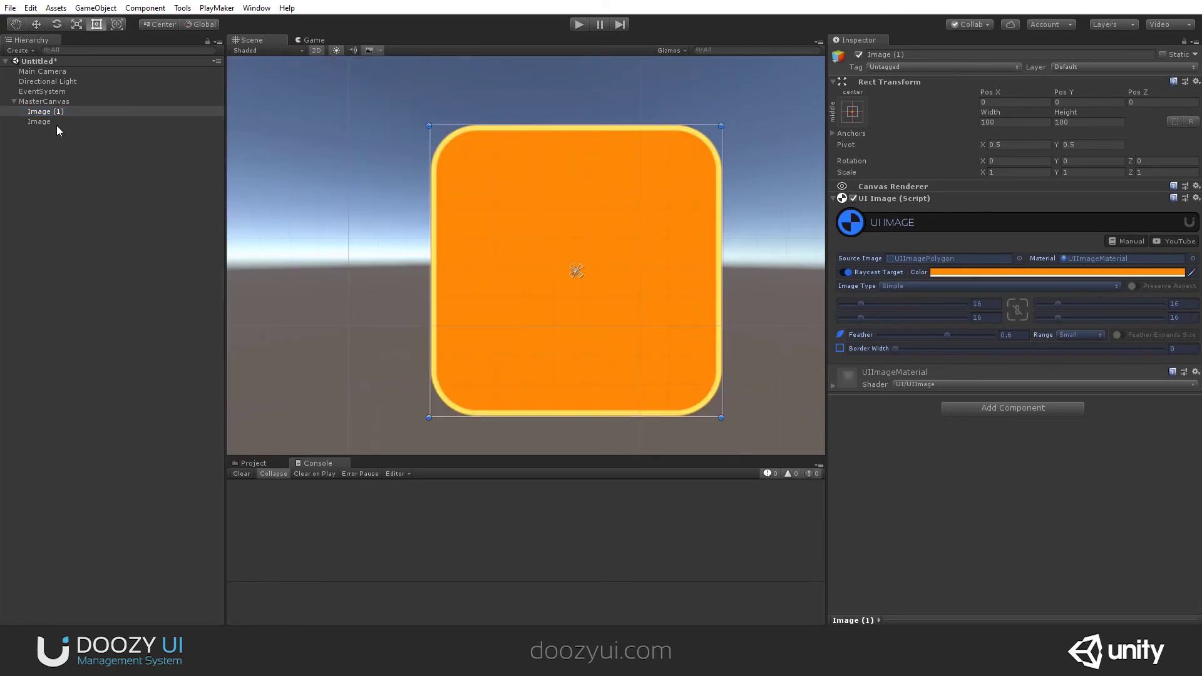
{"action": "left_click_drag", "start_coordinate": [57, 125], "coordinate": [43, 110]}
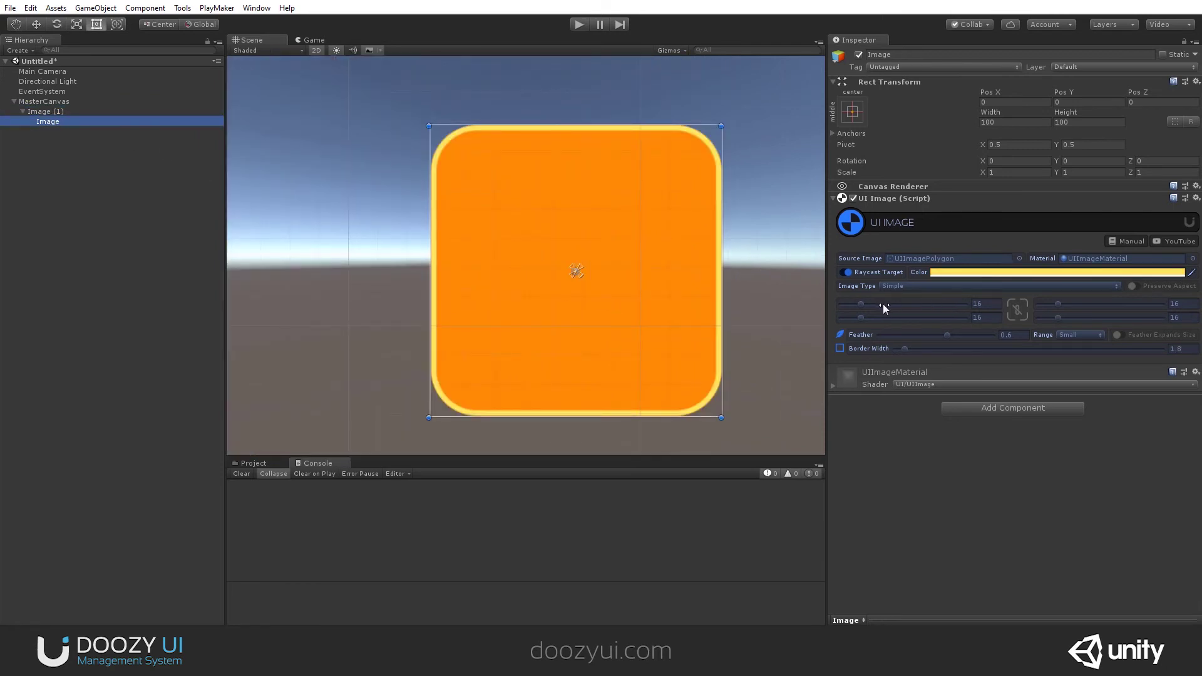
- Round the yellow ring's top-left corner radius to 38.7
{"action": "mouse_move", "coordinate": [883, 305]}
{"action": "left_mouse_down"}
{"action": "mouse_move", "coordinate": [870, 305]}
{"action": "mouse_move", "coordinate": [901, 306]}
{"action": "mouse_move", "coordinate": [892, 307]}
{"action": "left_mouse_up"}
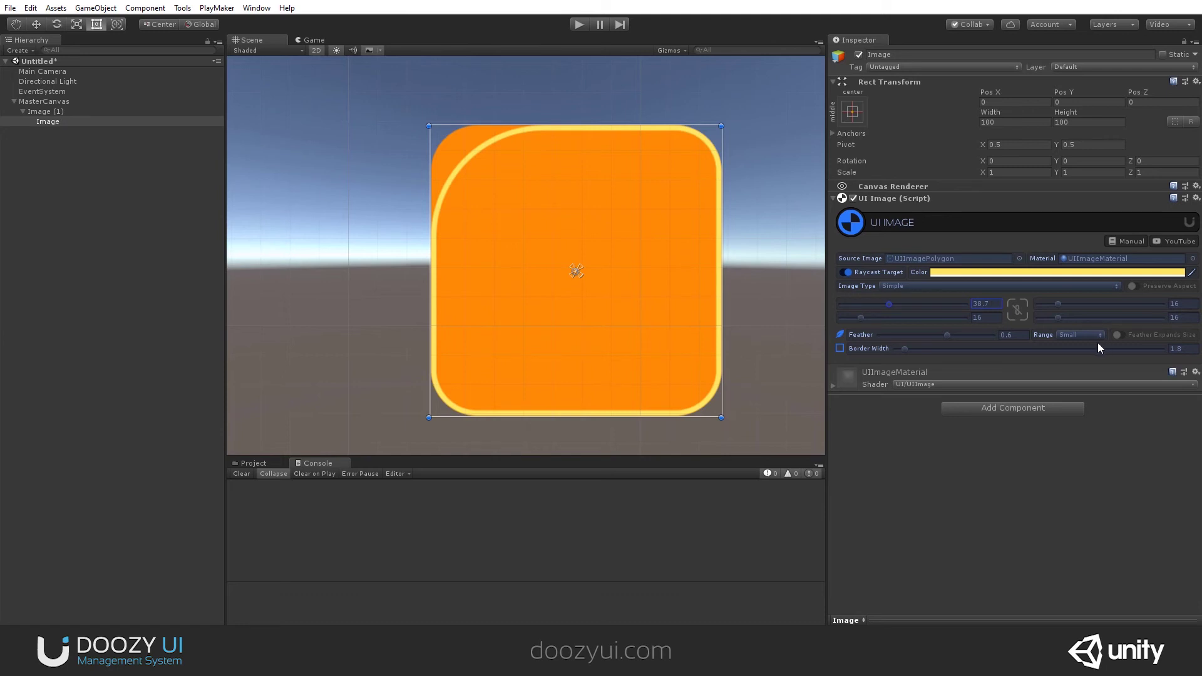
- Convert Image (1)'s UI Image component to a standard Unity Image component
{"action": "right_click", "coordinate": [945, 206]}
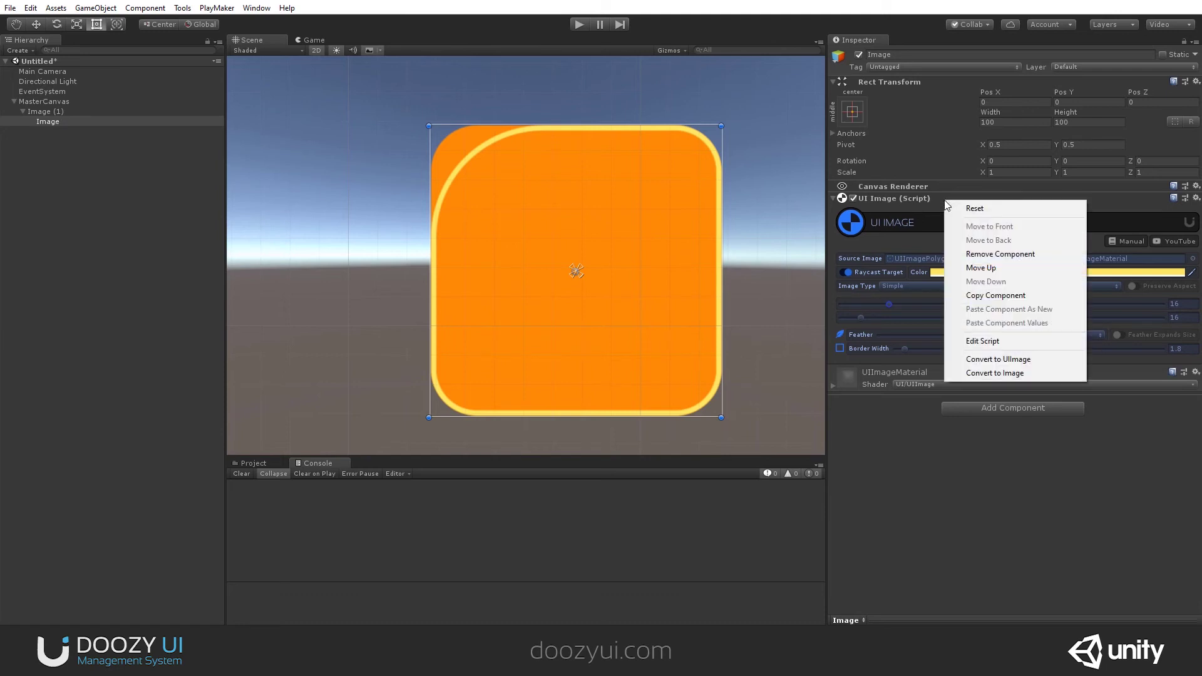
{"action": "left_click", "coordinate": [44, 102]}
{"action": "left_click", "coordinate": [46, 112]}
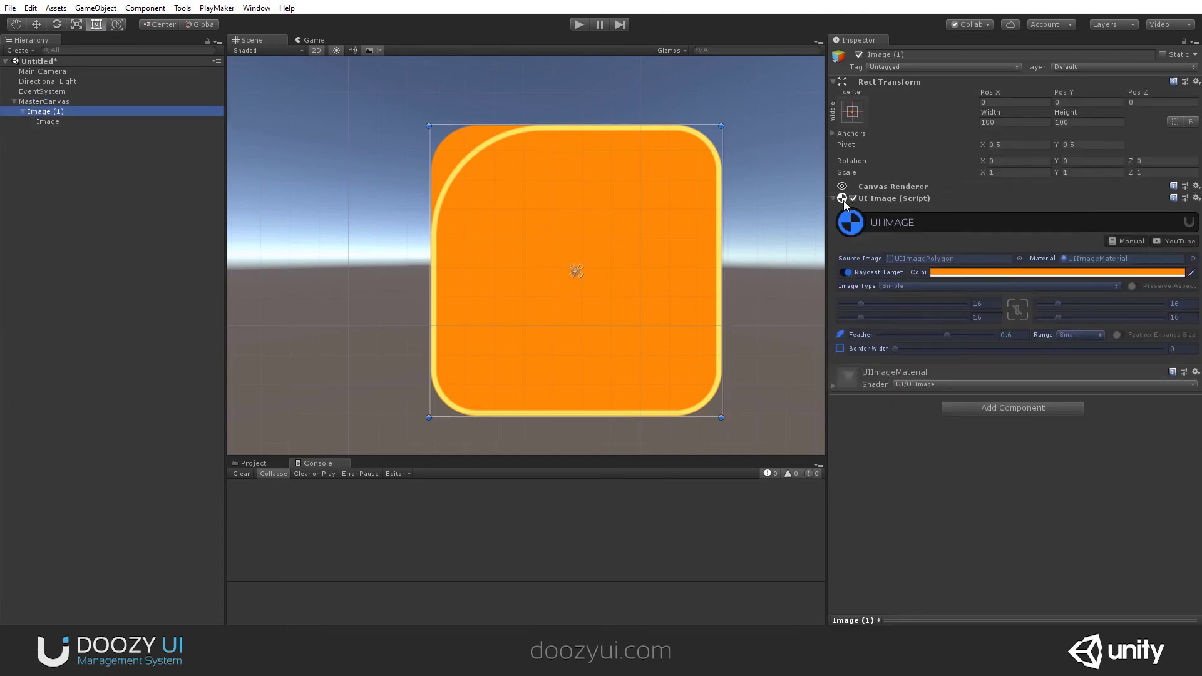
{"action": "right_click", "coordinate": [943, 197]}
{"action": "left_click", "coordinate": [1001, 371]}
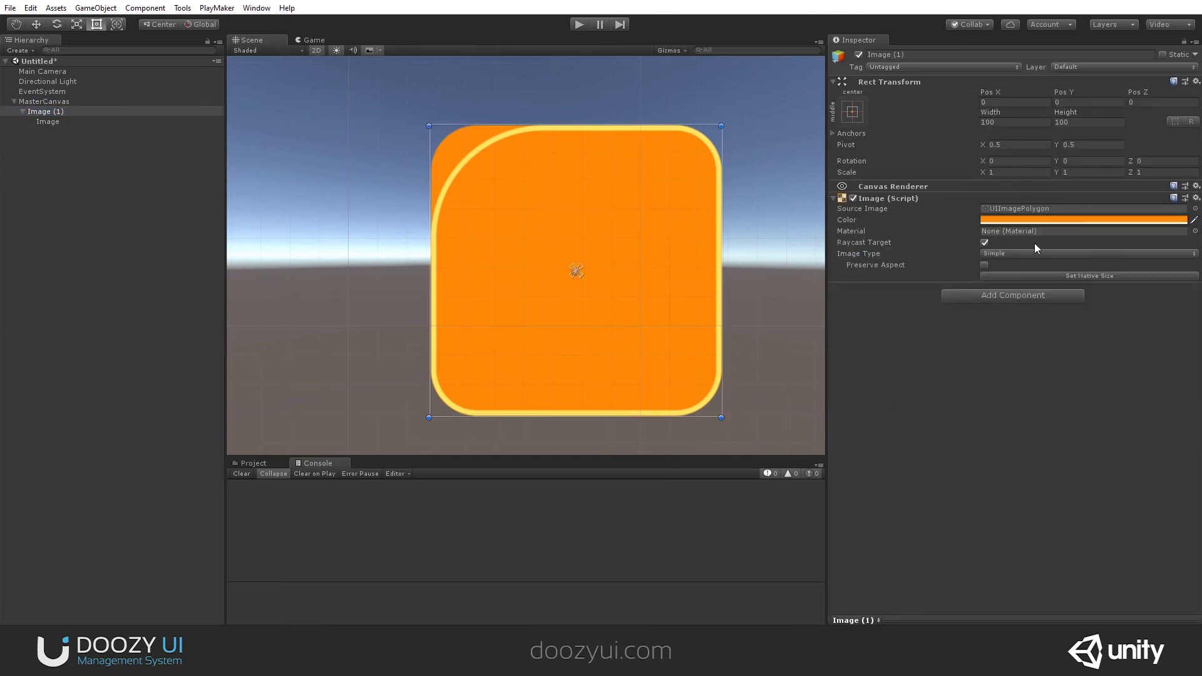
- Convert the Image back to a Doozy UI Image and round its top-left corner to 18.1
{"action": "scroll", "coordinate": [772, 209], "scroll_direction": "down", "scroll_amount": 1}
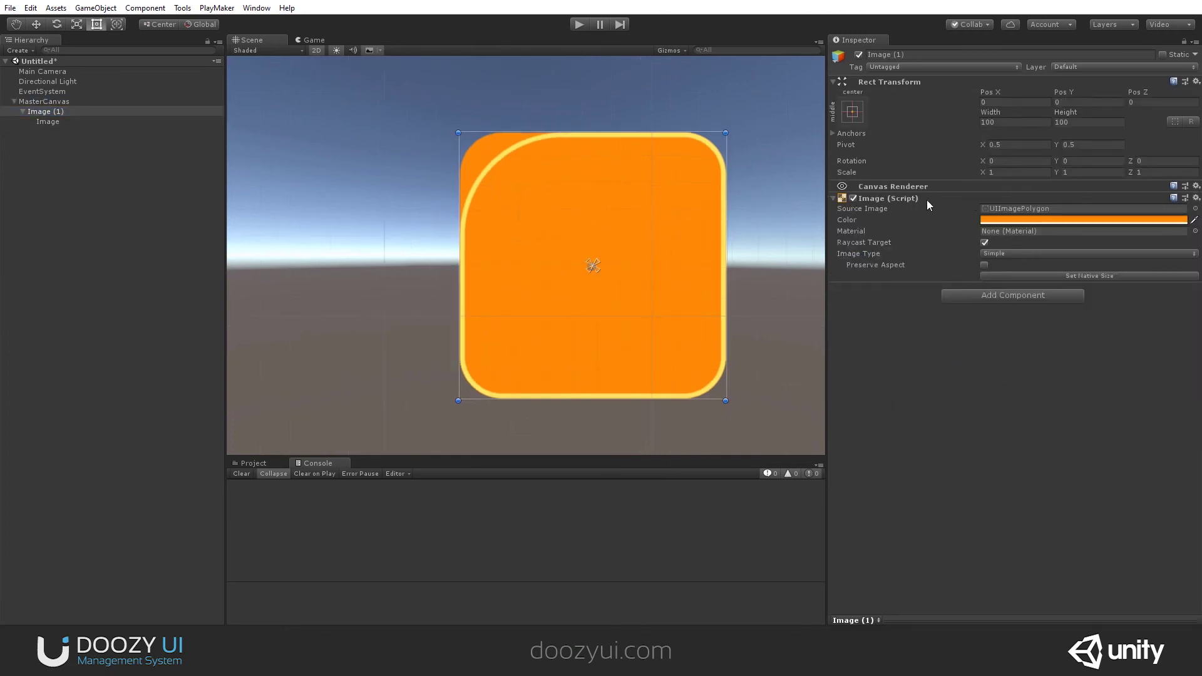
{"action": "left_click", "coordinate": [860, 199]}
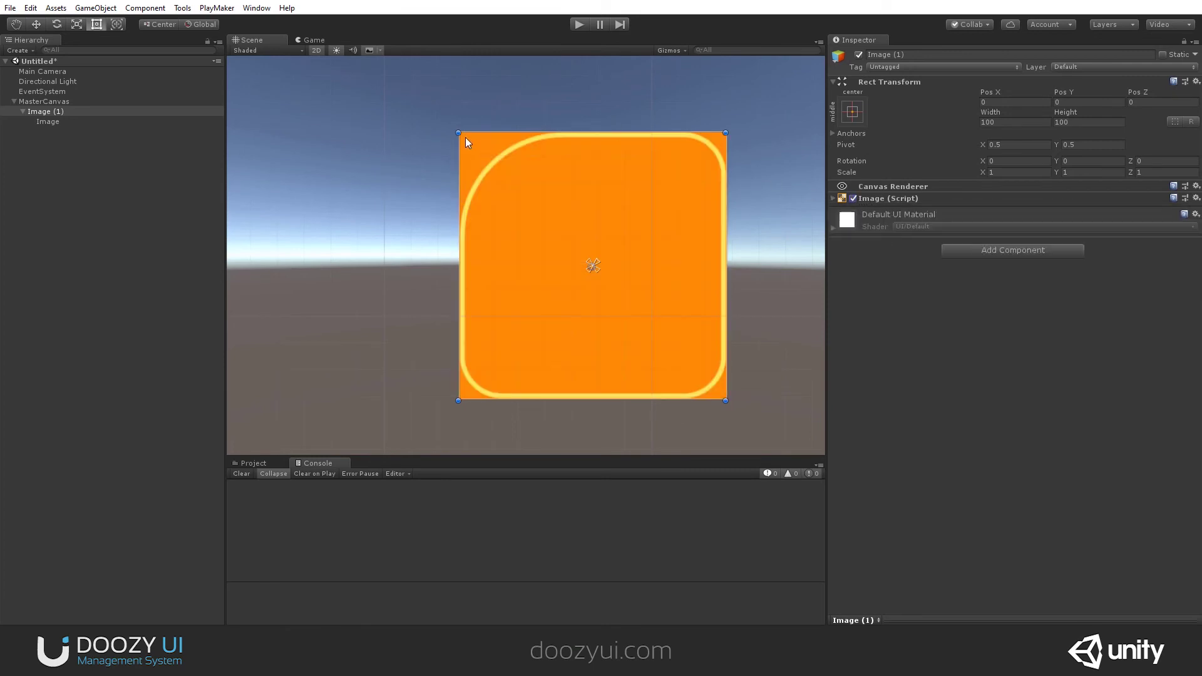
{"action": "scroll", "coordinate": [458, 131], "scroll_direction": "up", "scroll_amount": 3}
{"action": "key", "text": "f"}
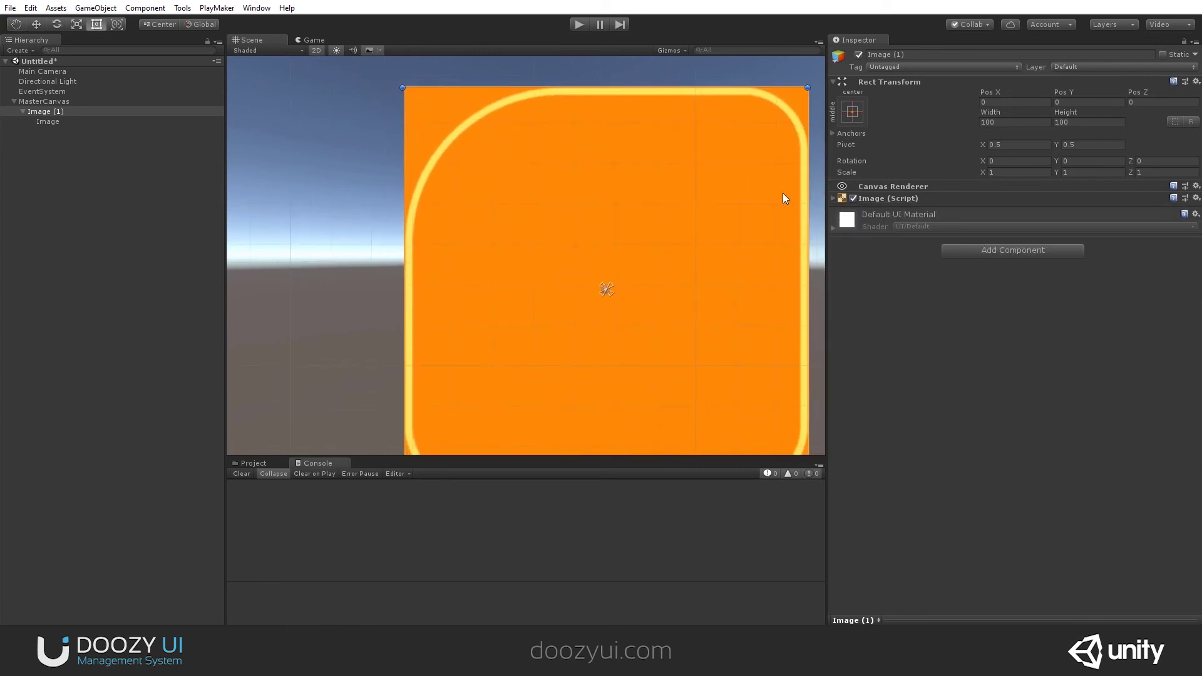
{"action": "left_click", "coordinate": [880, 198]}
{"action": "right_click", "coordinate": [938, 201]}
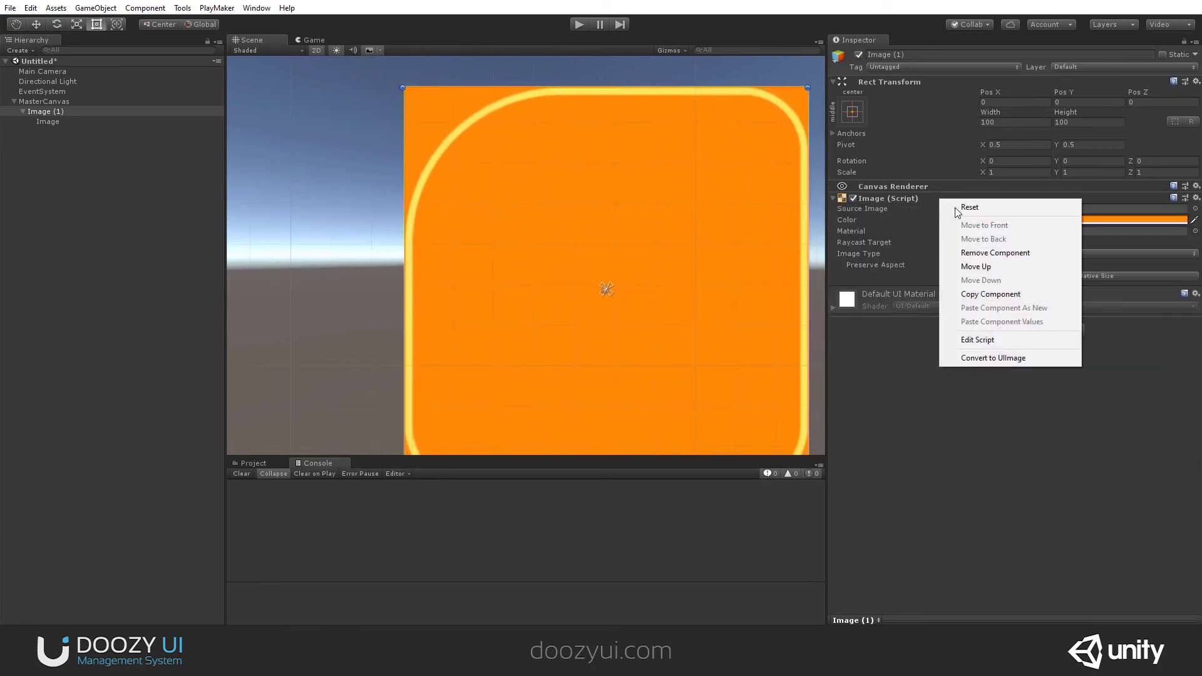
{"action": "left_click", "coordinate": [1016, 362]}
{"action": "left_click_drag", "start_coordinate": [855, 306], "coordinate": [905, 307]}
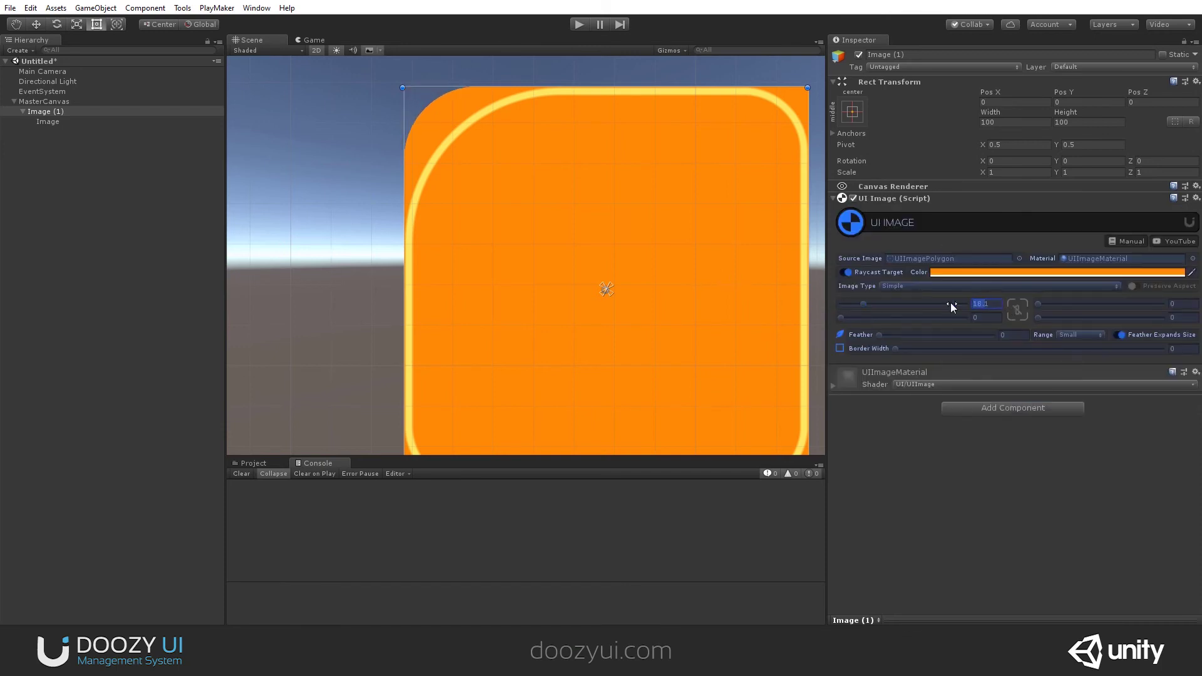
- Use the Wallpaper 4 sprite as Image (1)'s source image with a white tint
{"action": "left_click", "coordinate": [1020, 258]}
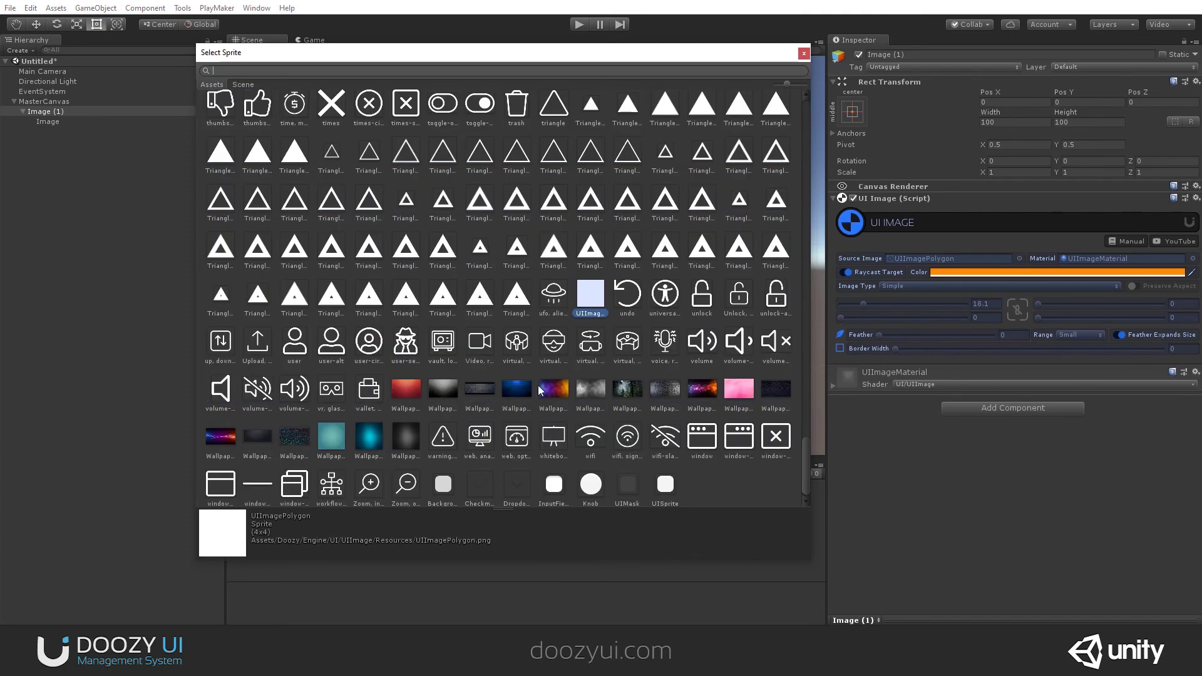
{"action": "double_click", "coordinate": [561, 393]}
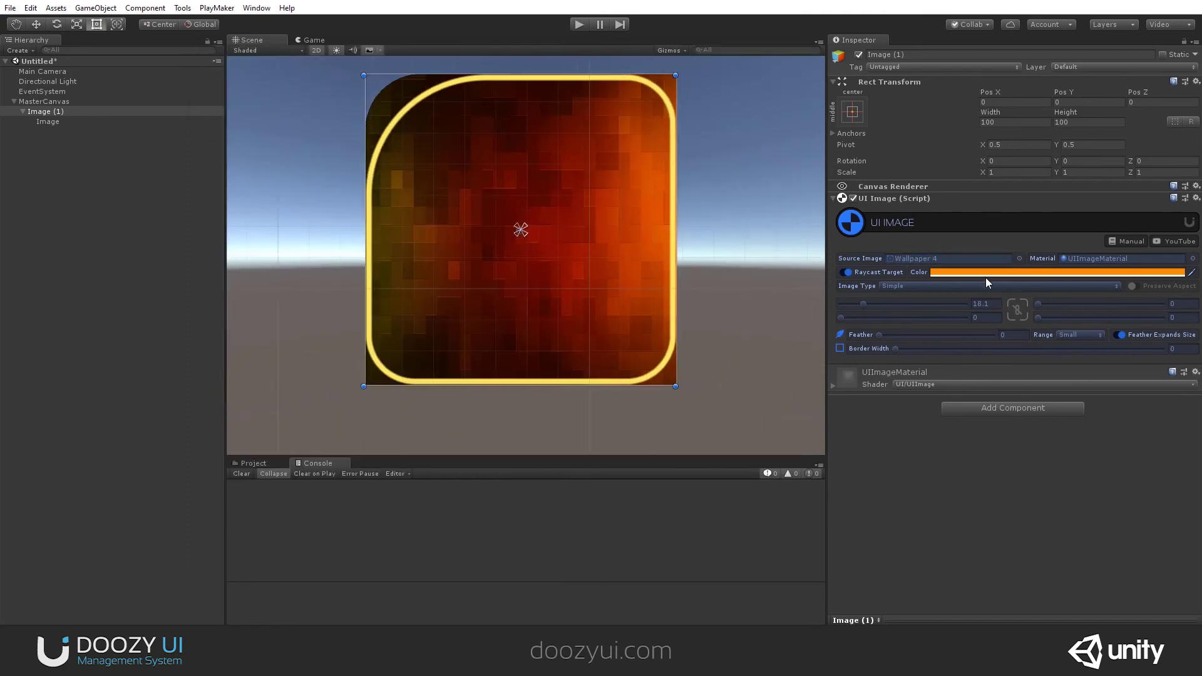
{"action": "left_click", "coordinate": [986, 273]}
{"action": "left_click_drag", "start_coordinate": [821, 294], "coordinate": [780, 305]}
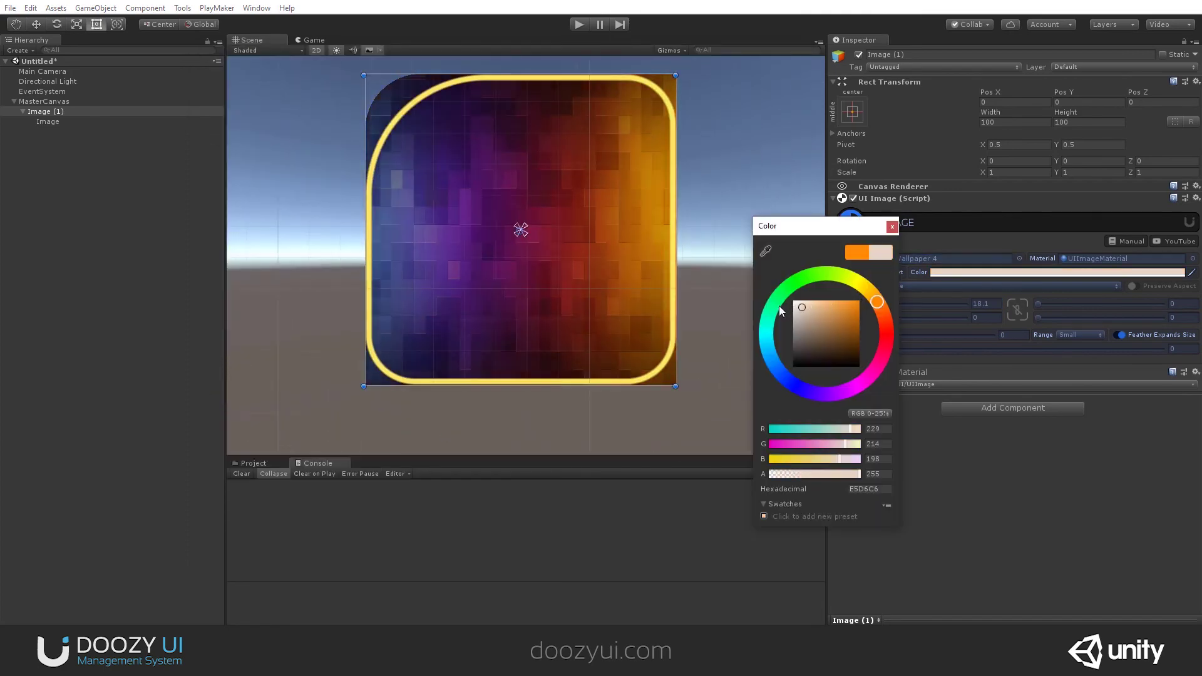
{"action": "left_click", "coordinate": [896, 230]}
{"action": "middle_click_drag", "start_coordinate": [589, 218], "coordinate": [606, 227]}
- Delete the yellow ring child Image and reselect Image (1)
{"action": "left_click", "coordinate": [73, 123]}
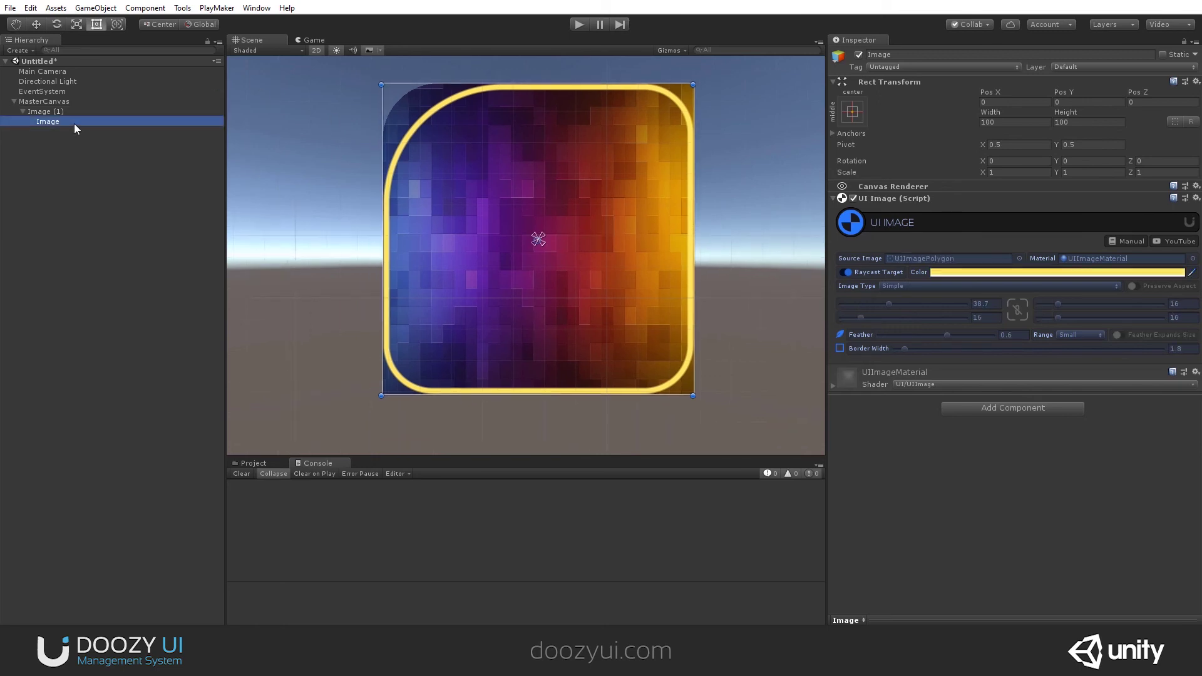
{"action": "key", "text": "Delete"}
{"action": "left_click", "coordinate": [65, 112]}
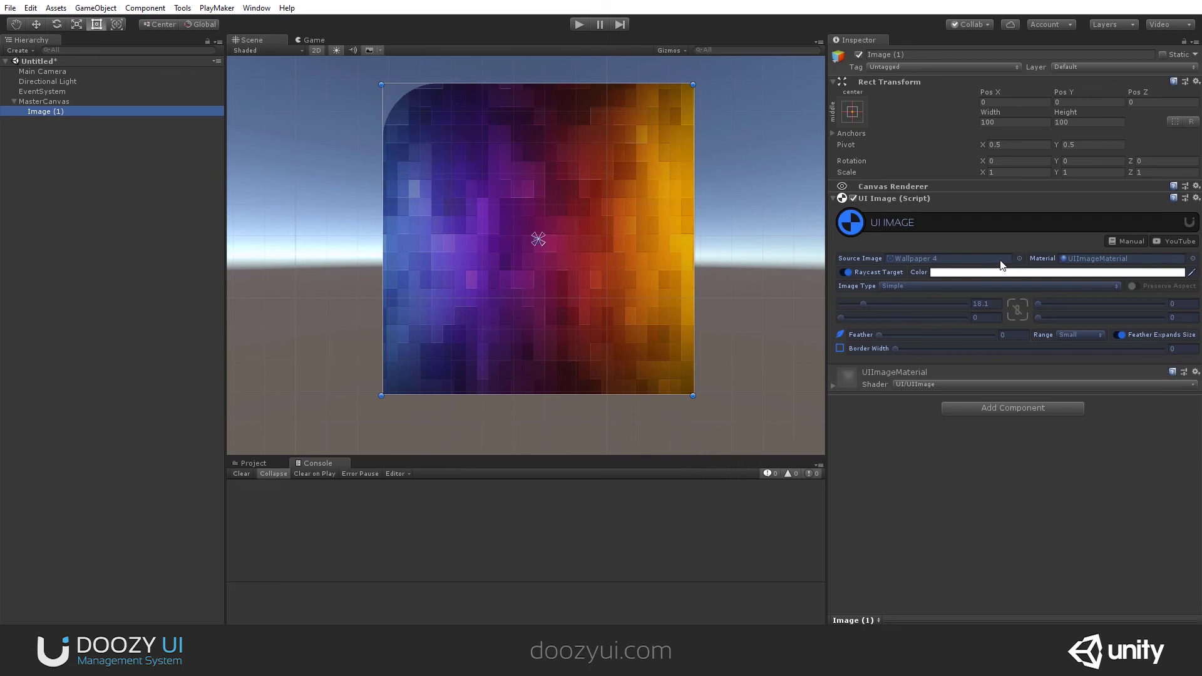
{"action": "left_click", "coordinate": [996, 286]}
- Make the image type Filled and round all four corners equally to 39.7
{"action": "left_click", "coordinate": [905, 351]}
{"action": "mouse_move", "coordinate": [908, 314]}
{"action": "left_mouse_down"}
{"action": "mouse_move", "coordinate": [1091, 335]}
{"action": "mouse_move", "coordinate": [931, 319]}
{"action": "left_mouse_up"}
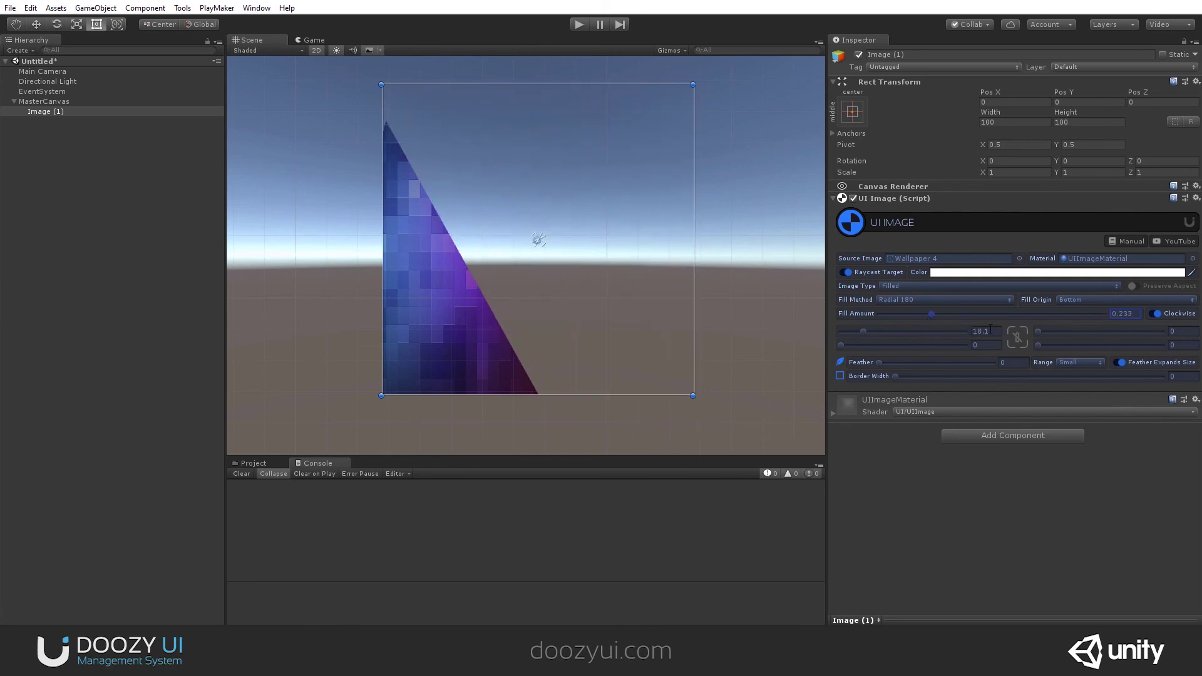
{"action": "left_click_drag", "start_coordinate": [872, 333], "coordinate": [839, 332]}
{"action": "left_click_drag", "start_coordinate": [841, 331], "coordinate": [1108, 323]}
- Set the fill method to Vertical with a fill amount of 1
{"action": "left_click", "coordinate": [920, 299]}
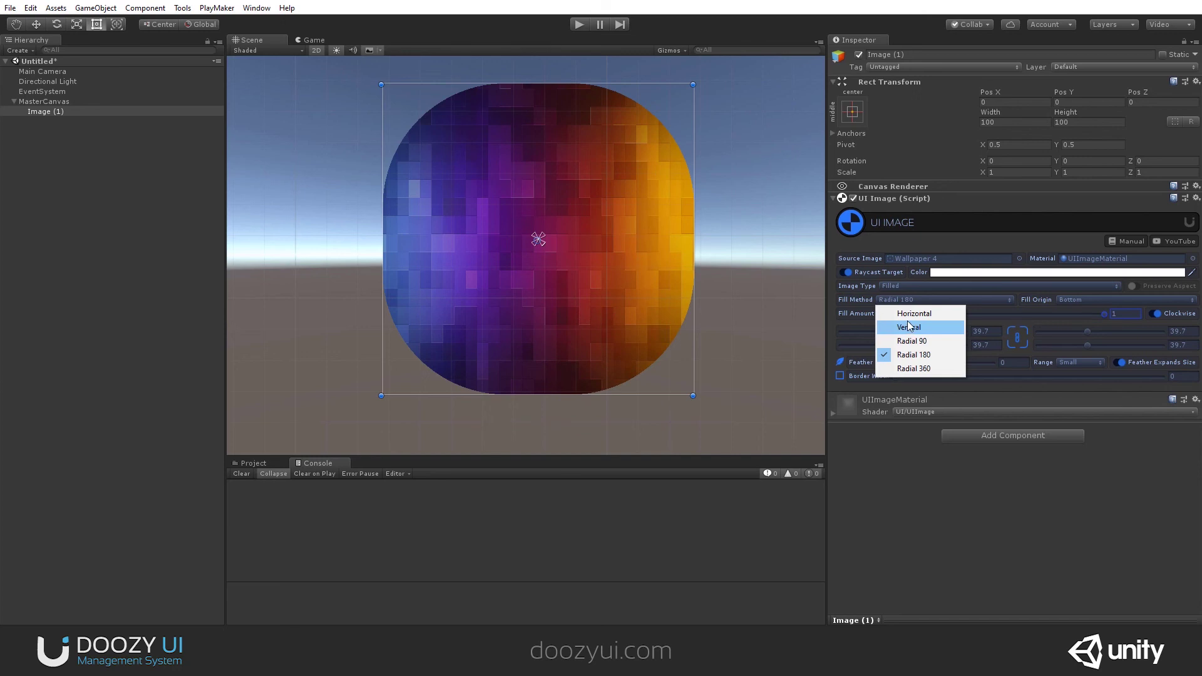
{"action": "left_click", "coordinate": [910, 327]}
{"action": "left_click_drag", "start_coordinate": [908, 313], "coordinate": [1177, 314]}
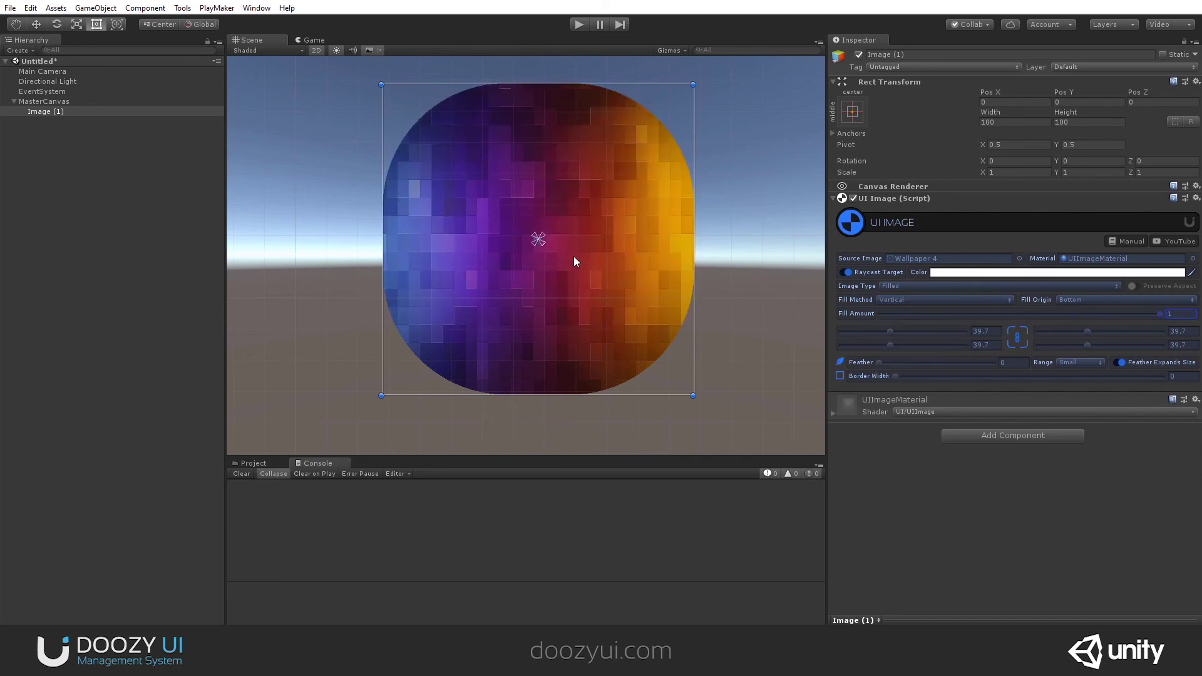